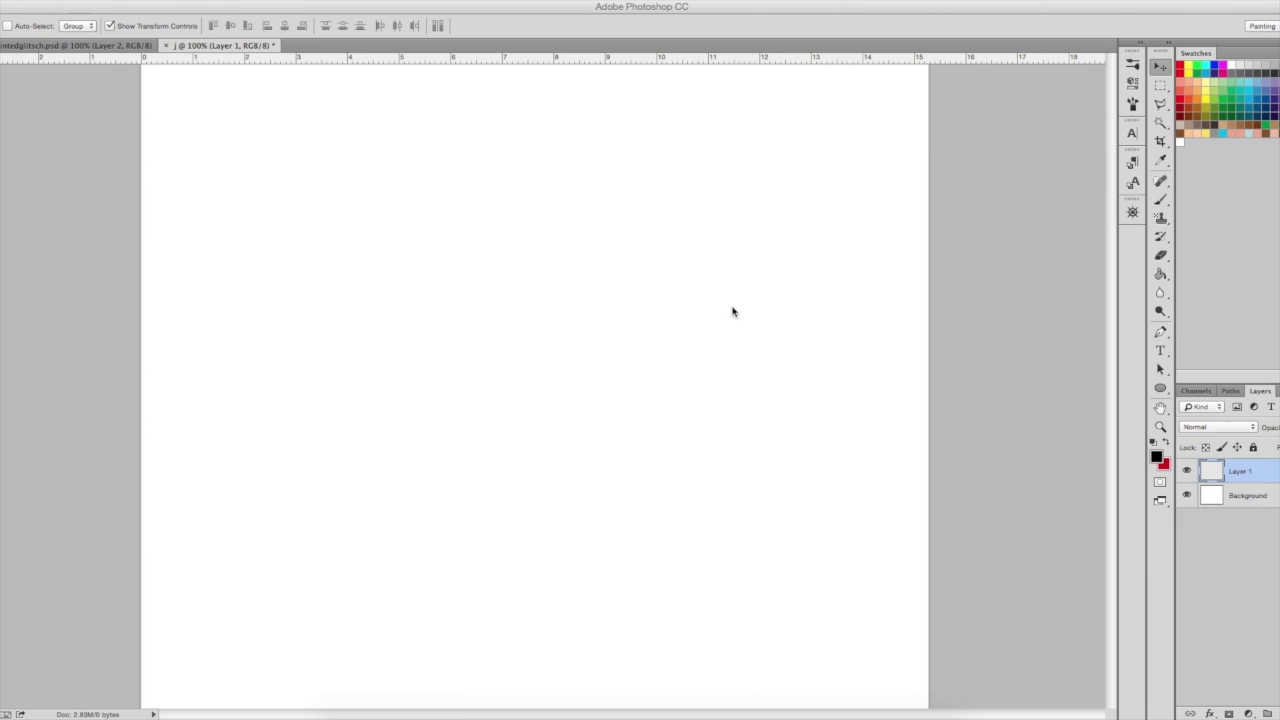
Step: Switch to the Brush tool
click(1161, 201)
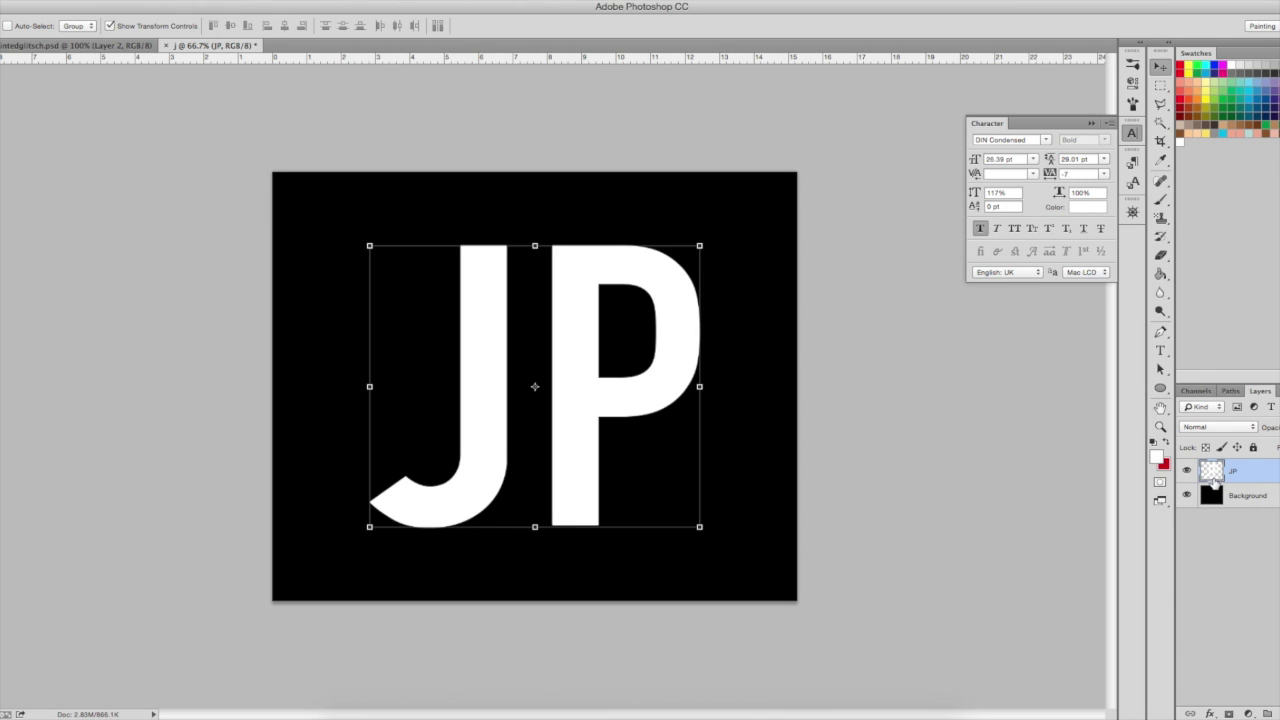
Step: Duplicate the JP layer twice and exclude the green channel from JP copy's blending
key(ctrl+j)
key(ctrl+j)
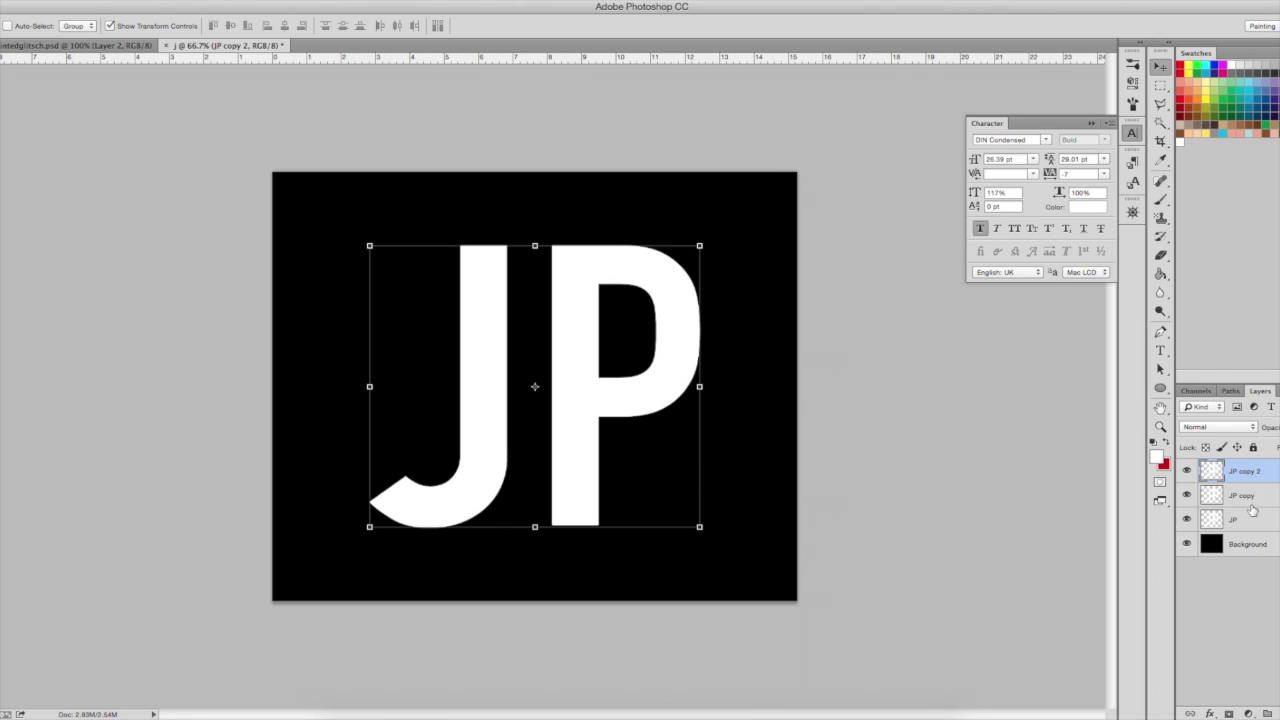
click(1250, 498)
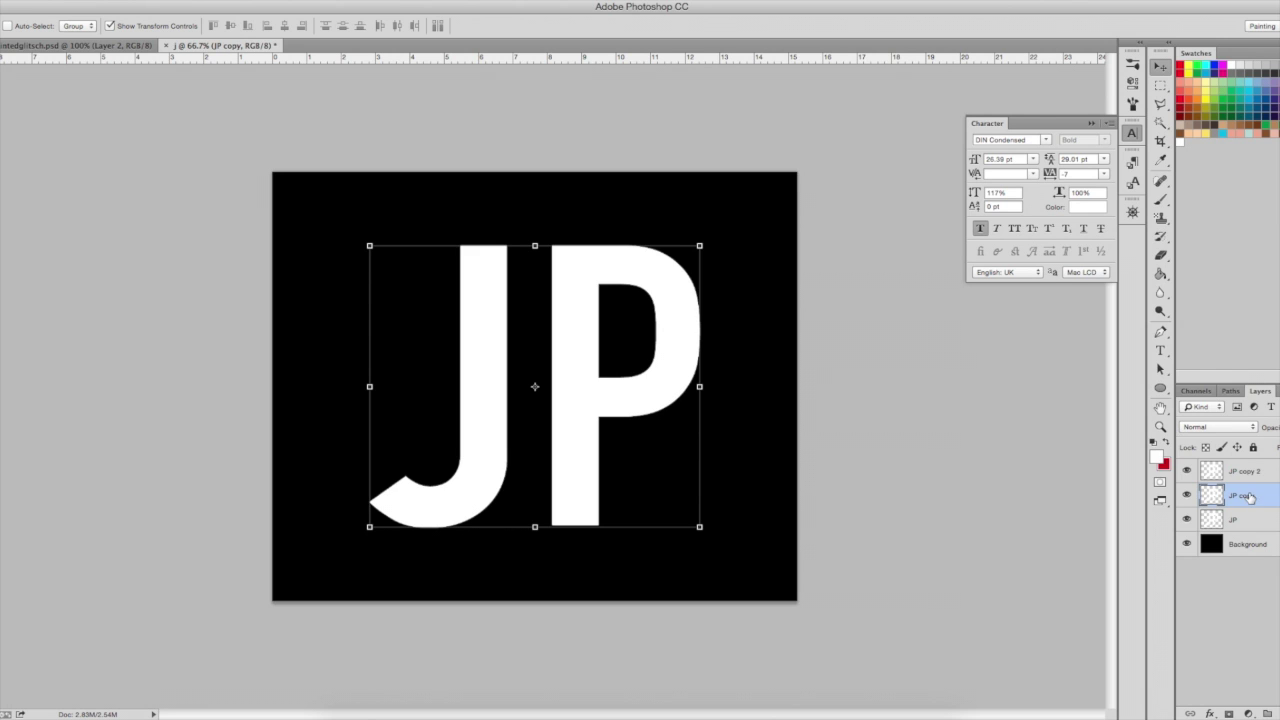
right_click(1250, 498)
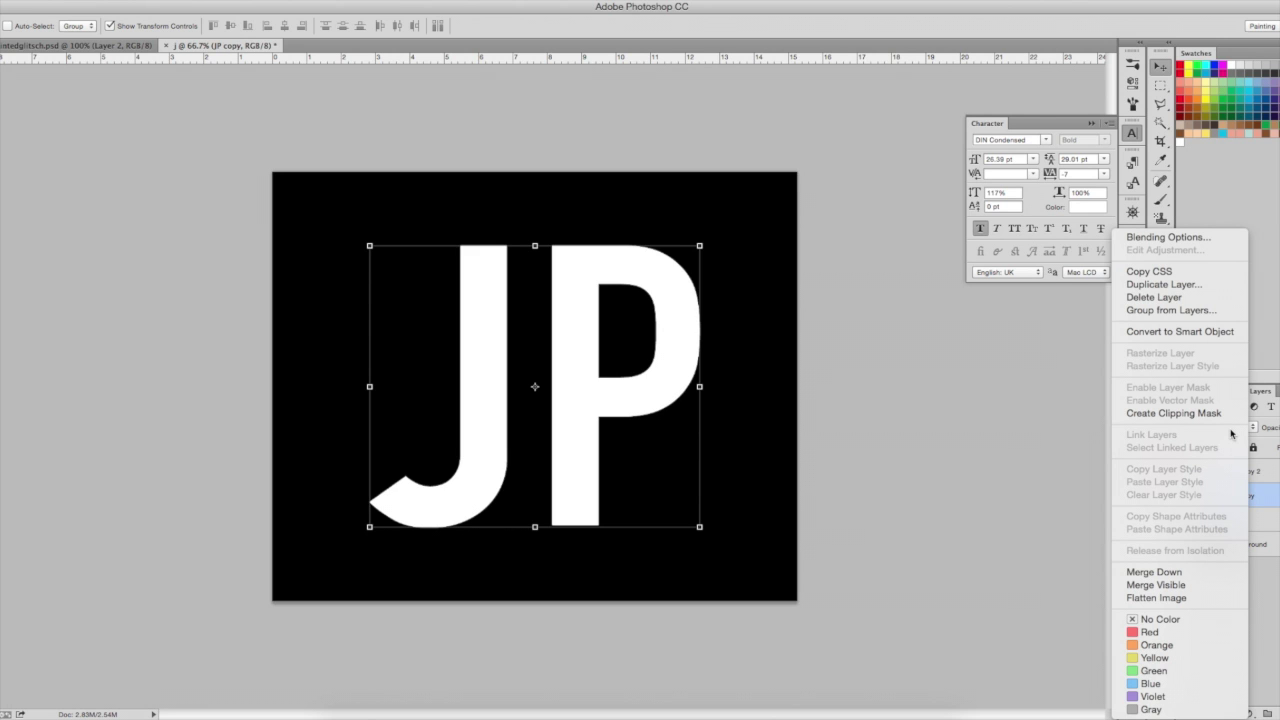
click(1168, 237)
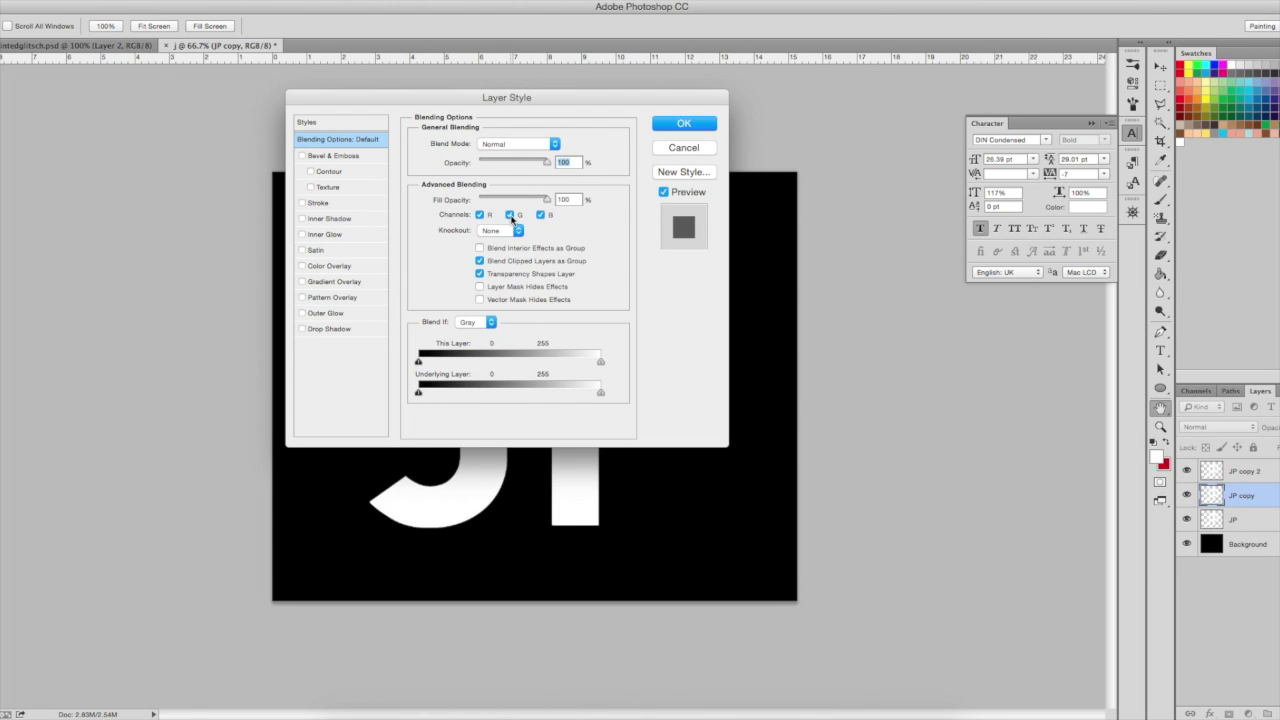
click(510, 215)
click(684, 123)
Step: Exclude the red and blue channels from JP copy 2's blending options
key(v)
click(1242, 473)
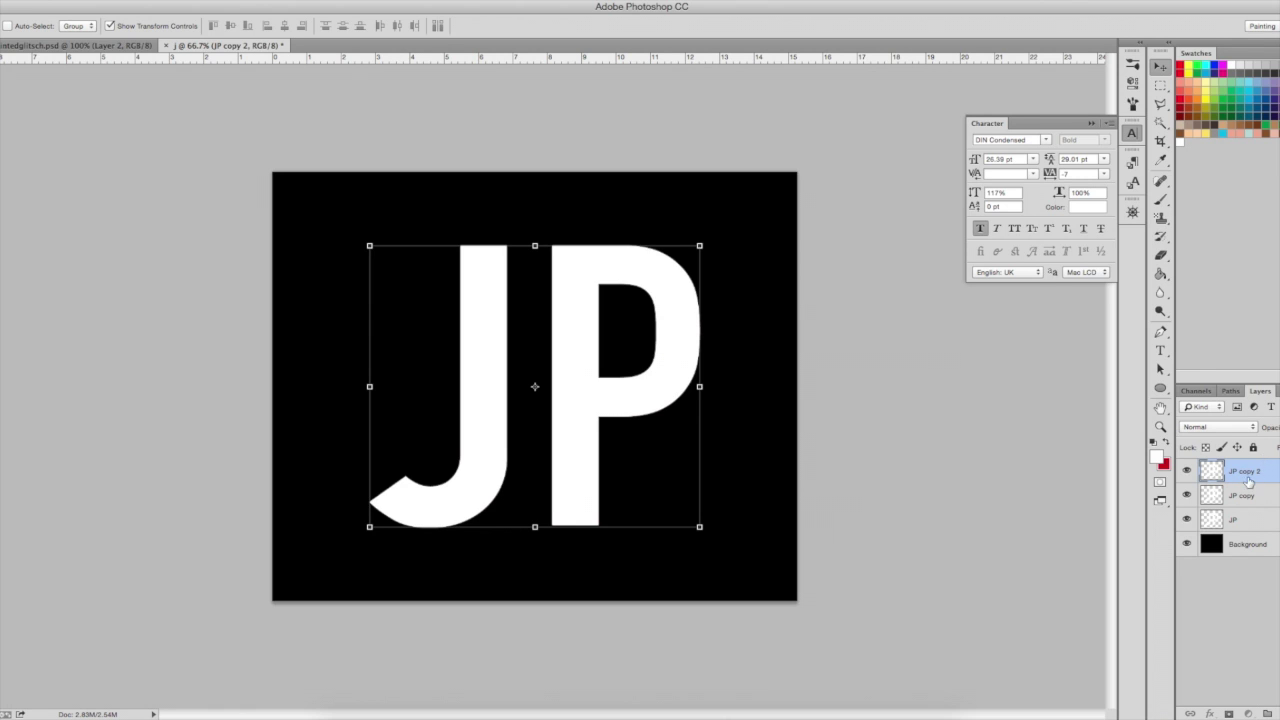
double_click(1272, 478)
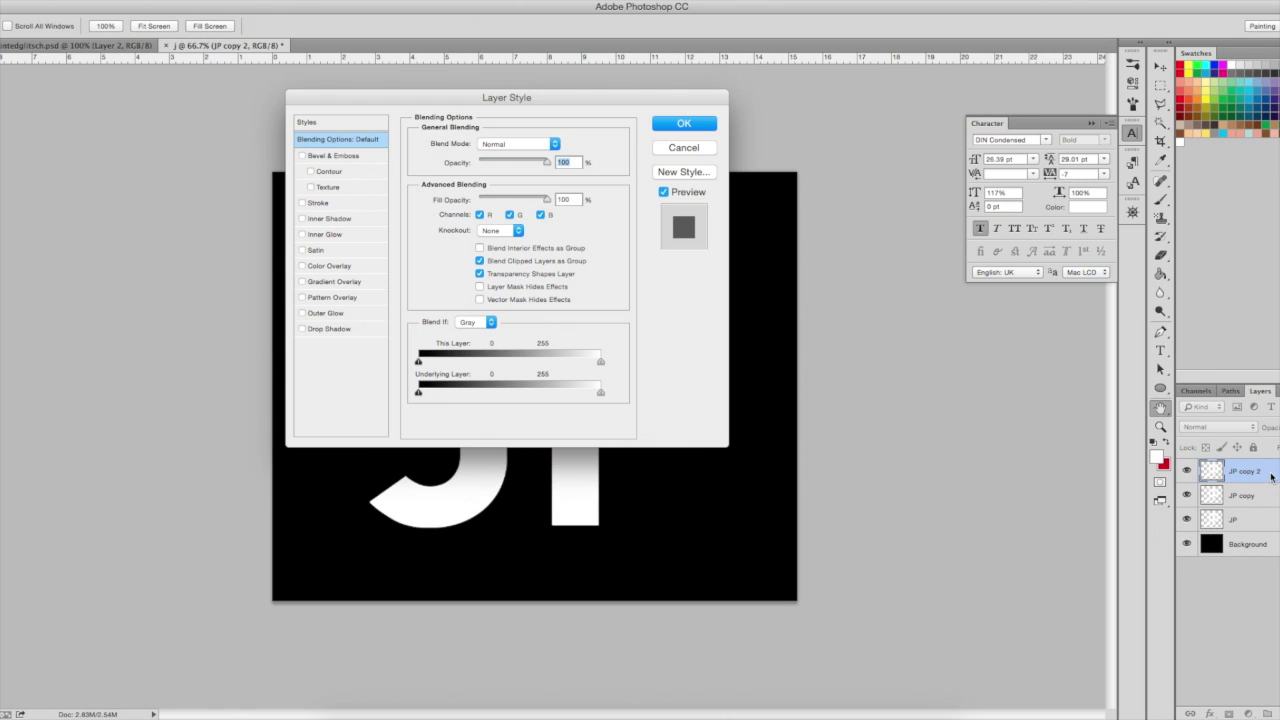
click(480, 215)
click(541, 215)
click(702, 125)
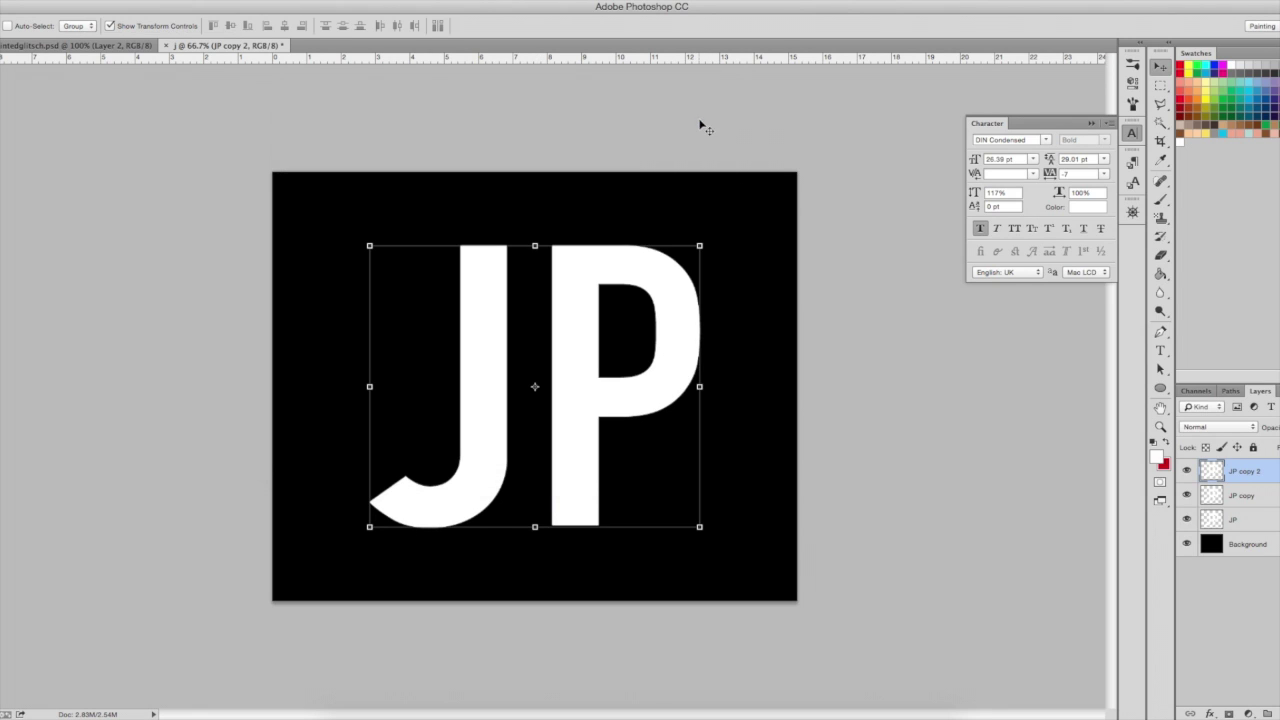
click(1238, 504)
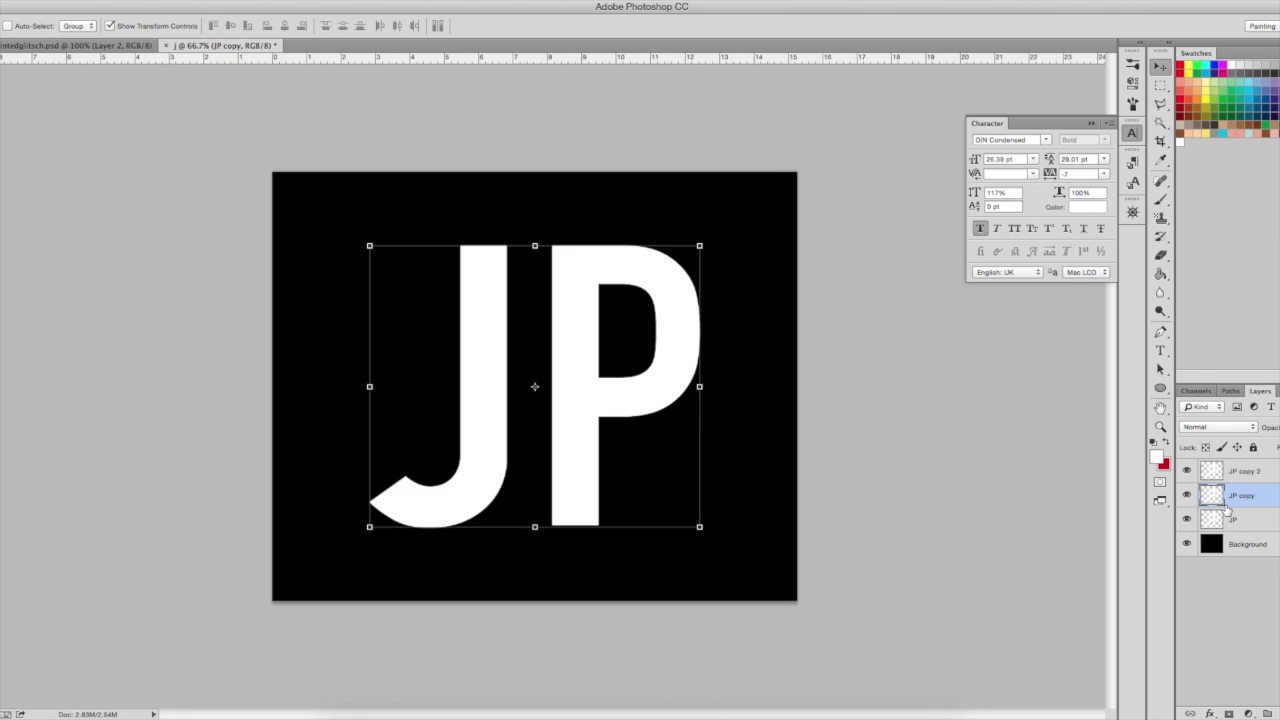
Step: Fine-tune JP copy's horizontal offset with the arrow keys to show the magenta fringe
key(Left)
key(Left)
key(Left)
key(Left)
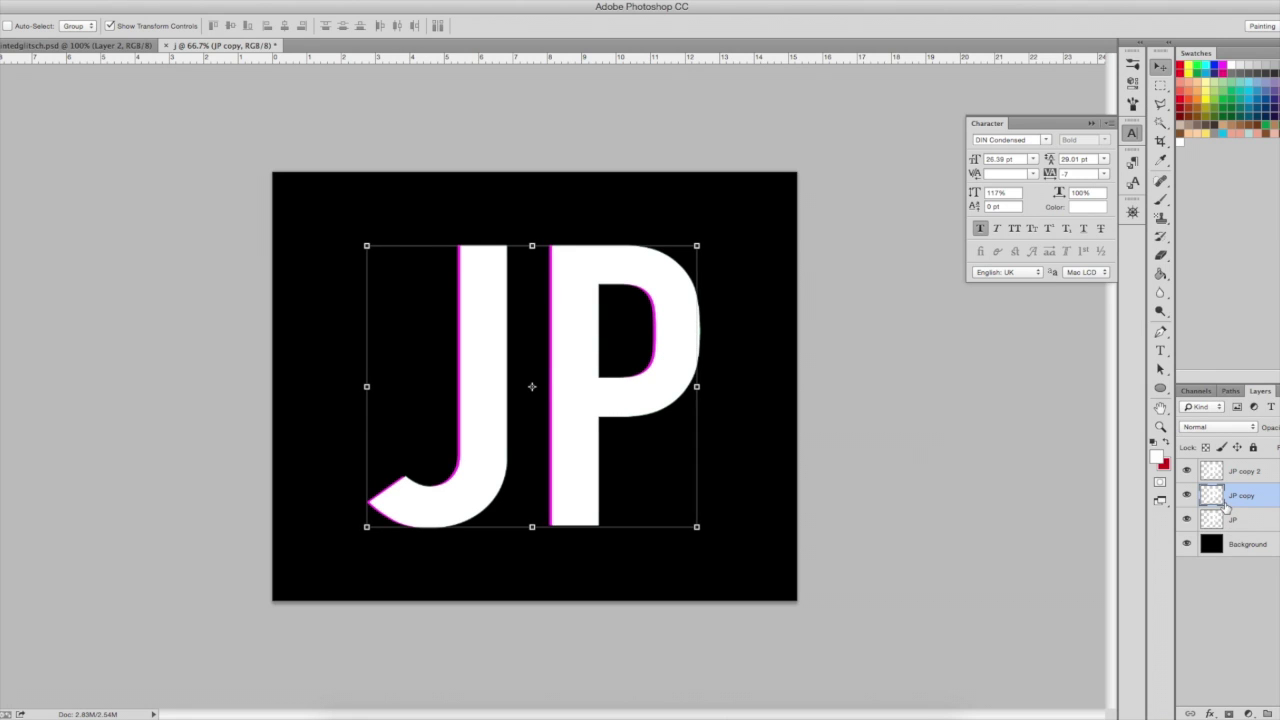
key(Right)
key(Right)
key(Right)
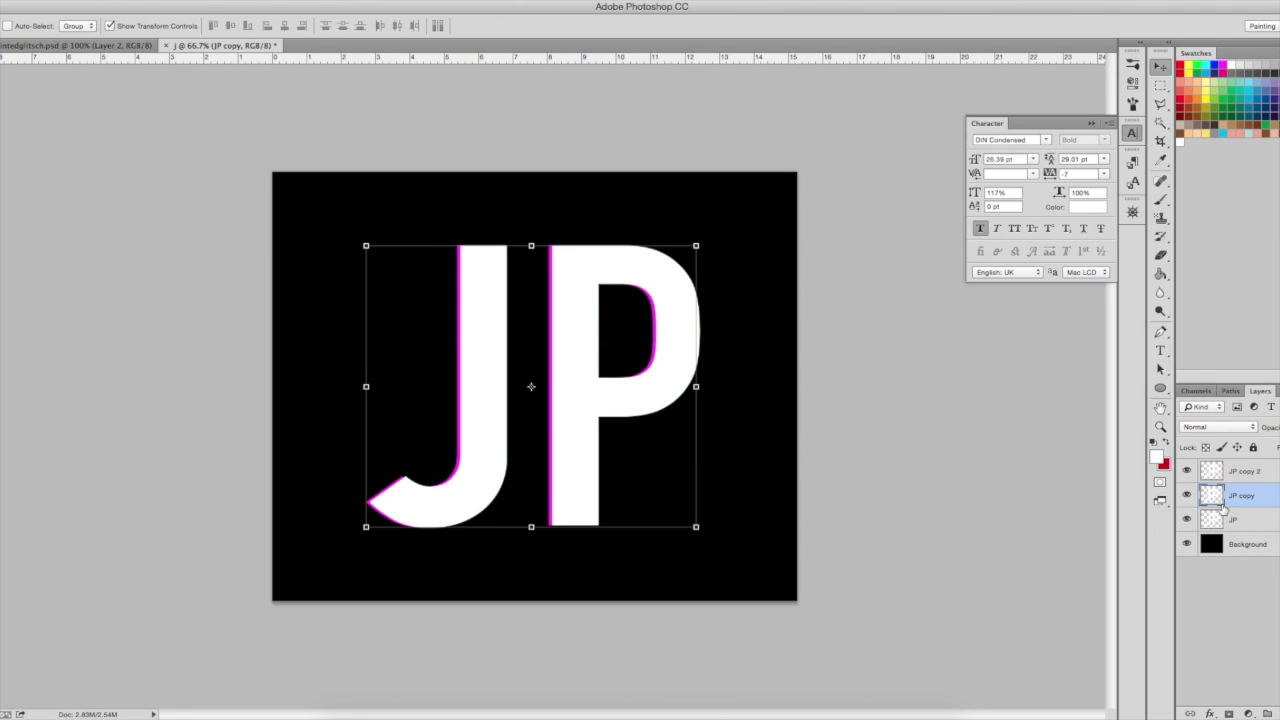
key(Right)
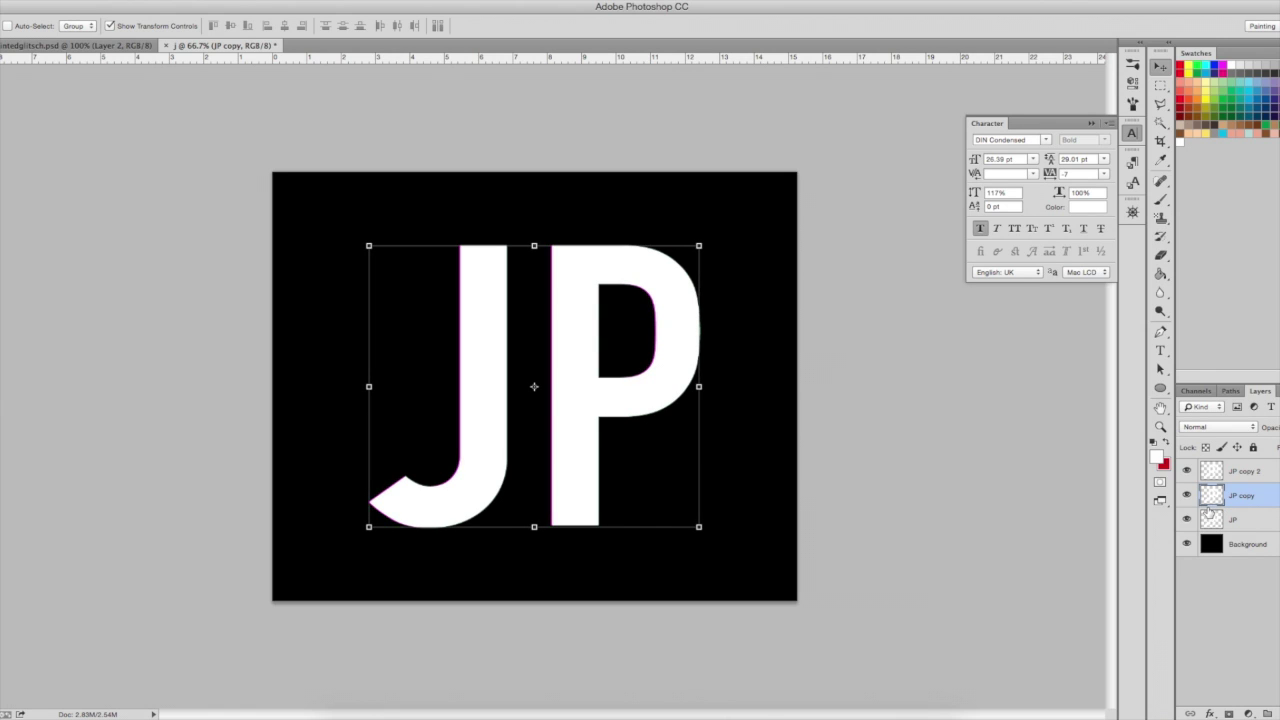
key(Left)
key(Left)
key(Left)
key(Left)
key(Left)
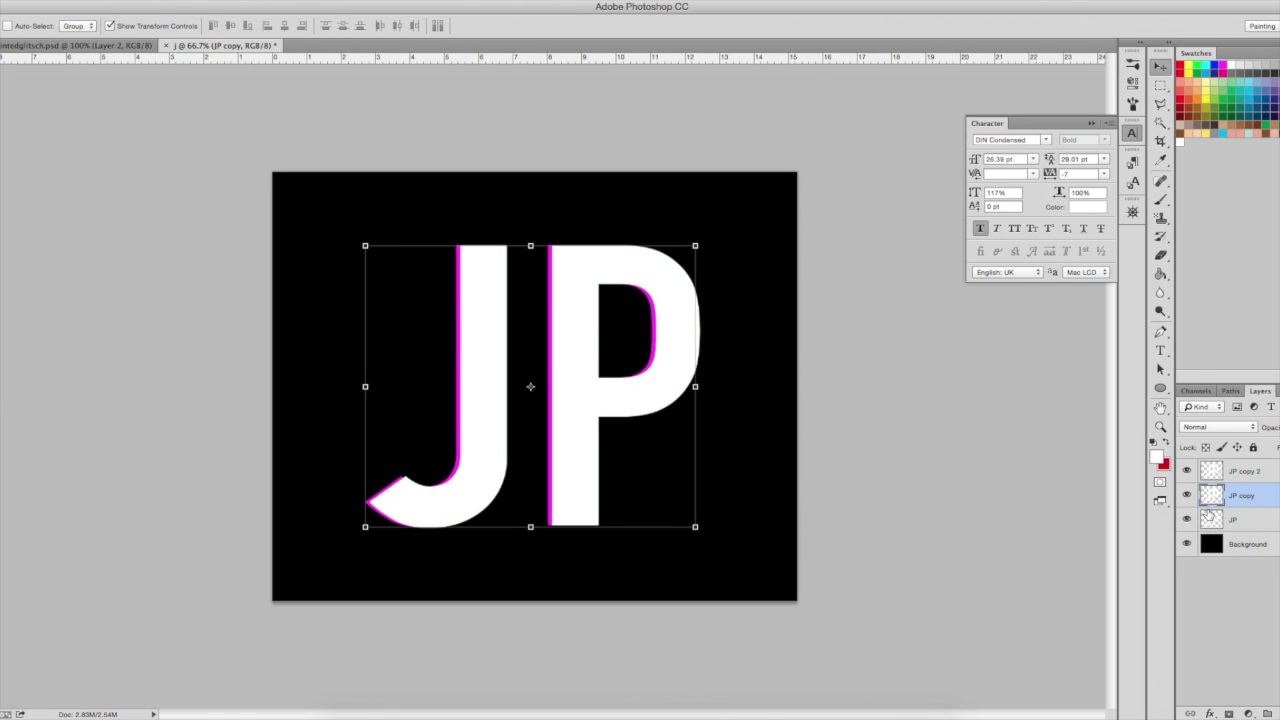
Step: Nudge JP copy 2 three pixels right for the green fringe, ending on the original JP layer
click(1240, 477)
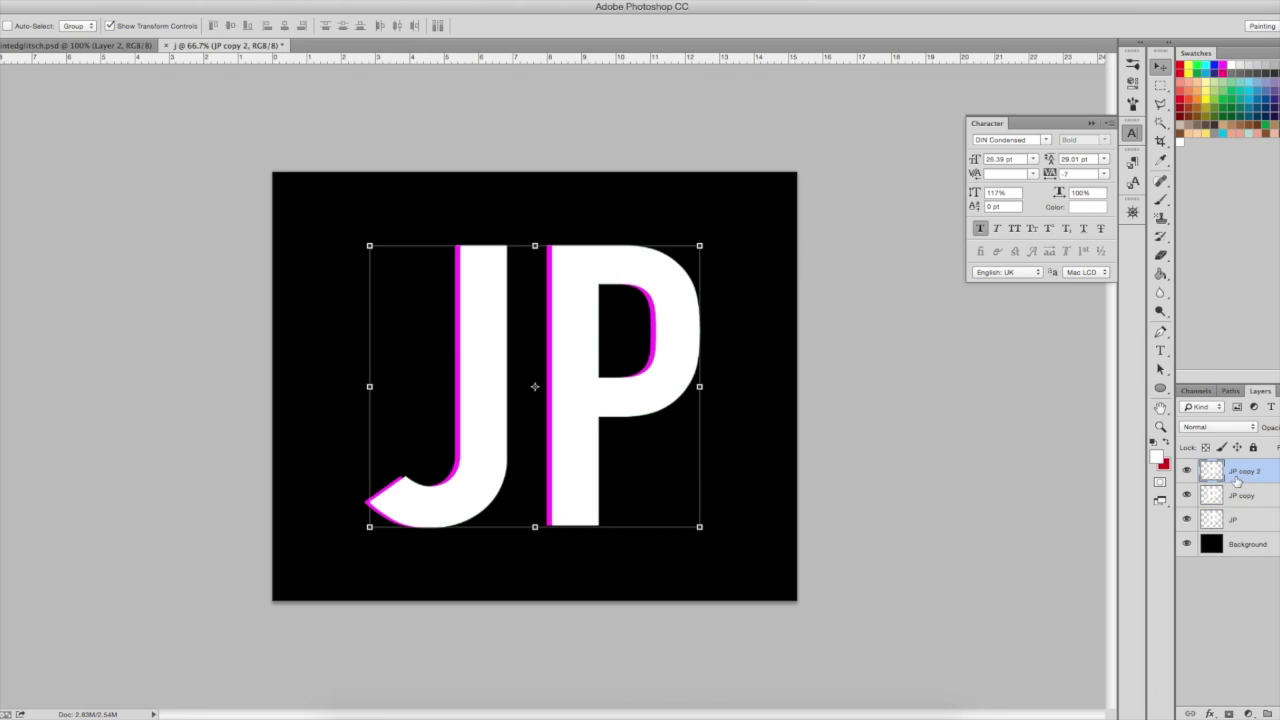
key(Right)
key(Right)
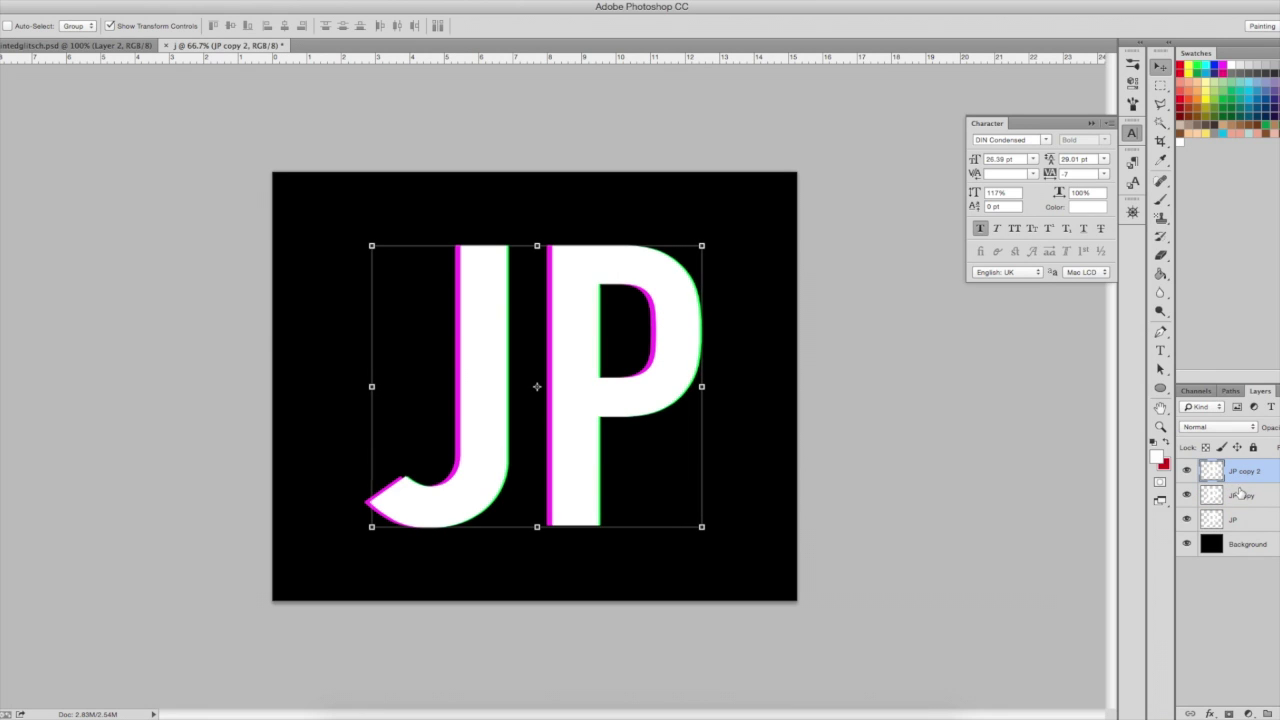
key(Right)
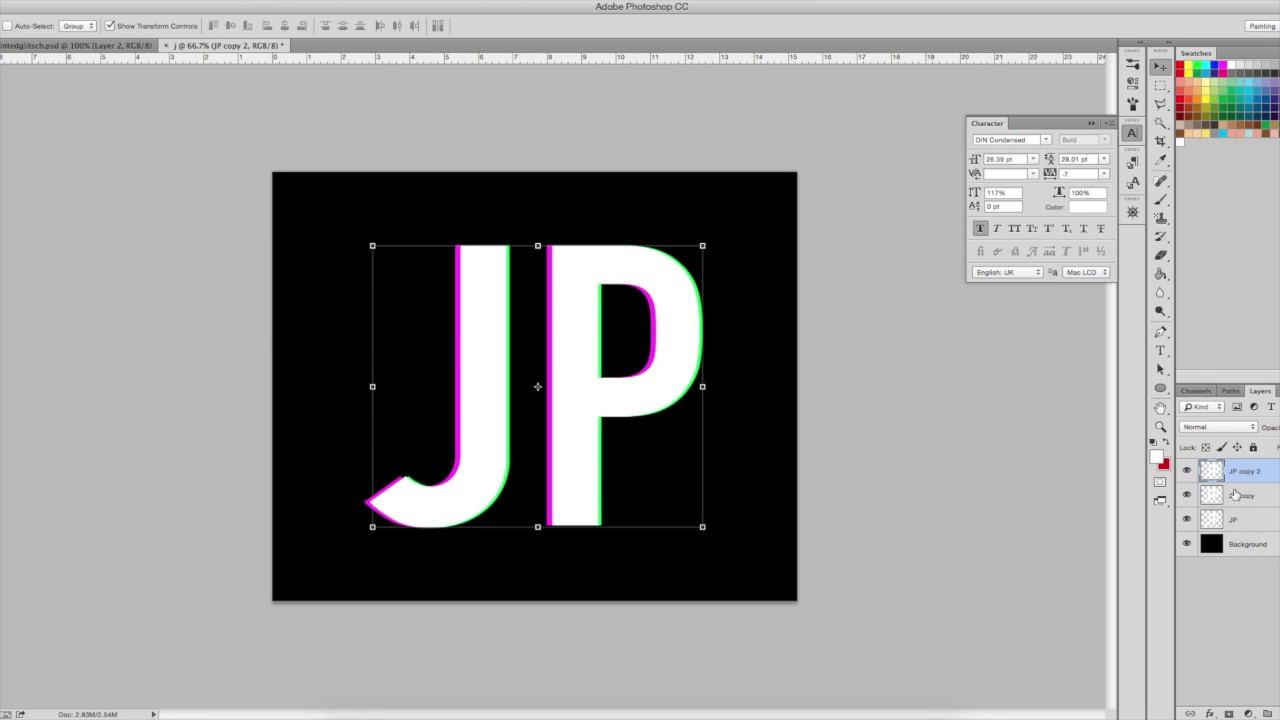
key(Right)
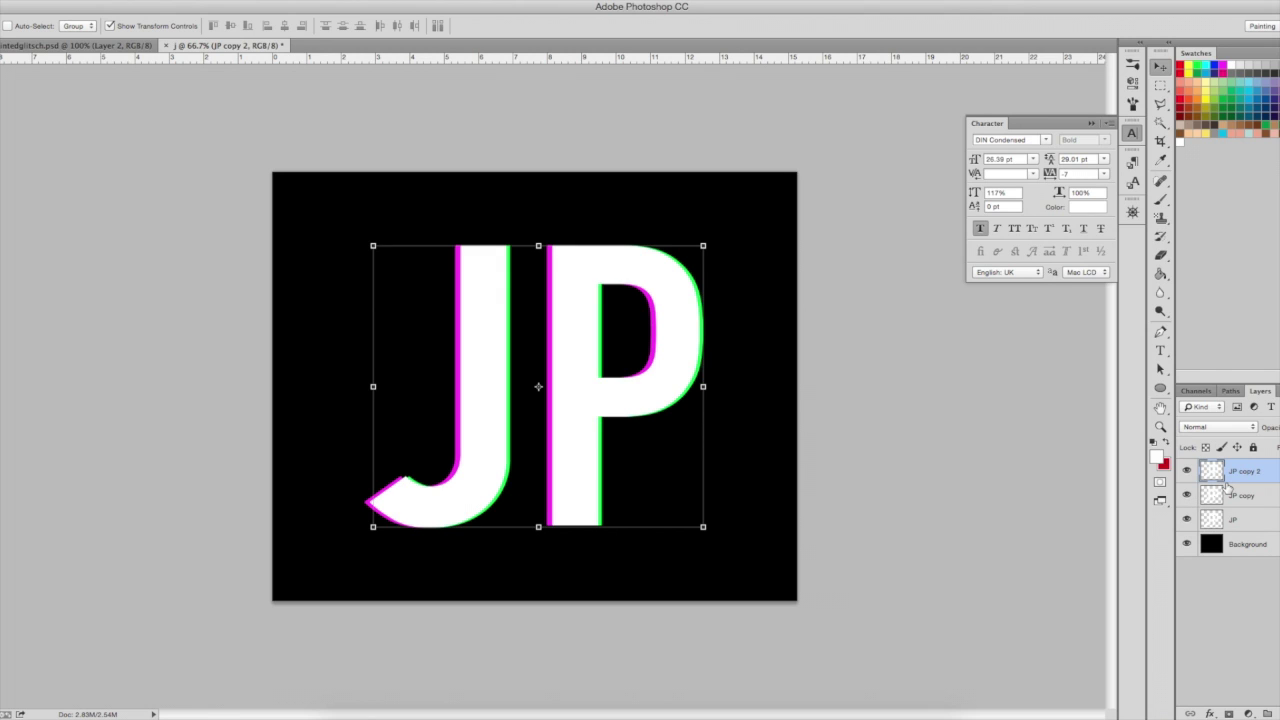
click(1246, 497)
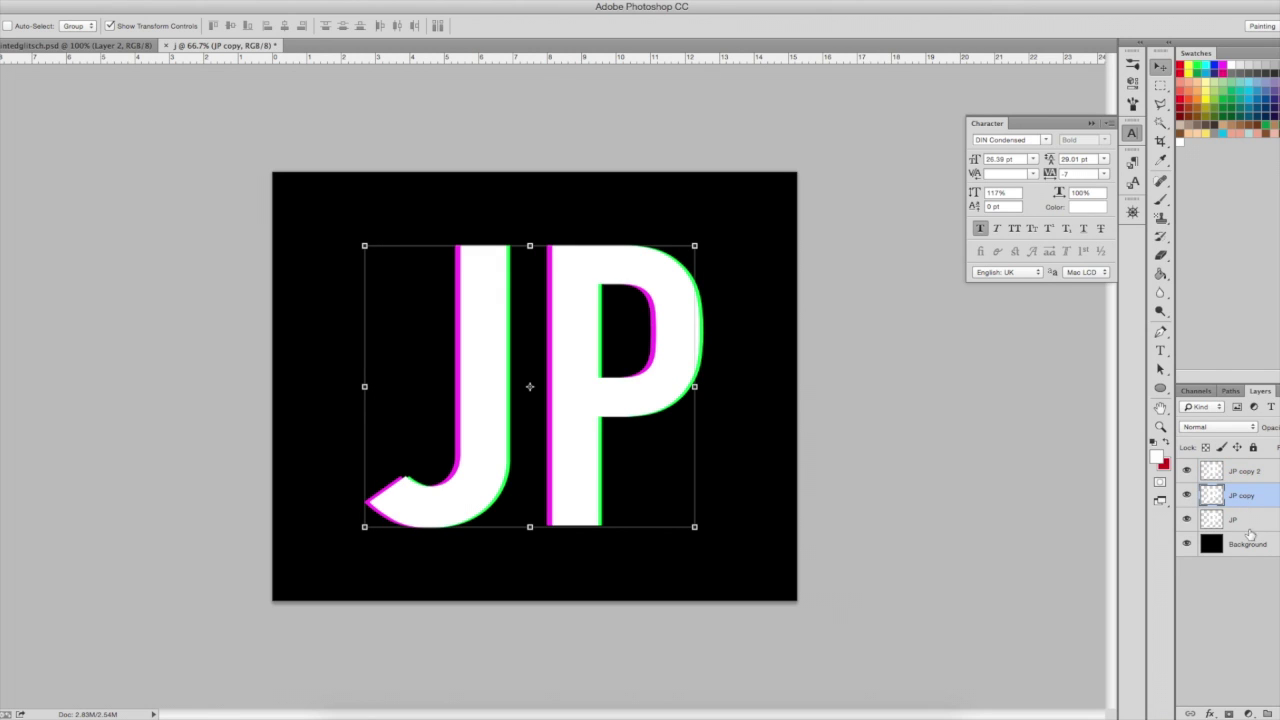
click(1251, 520)
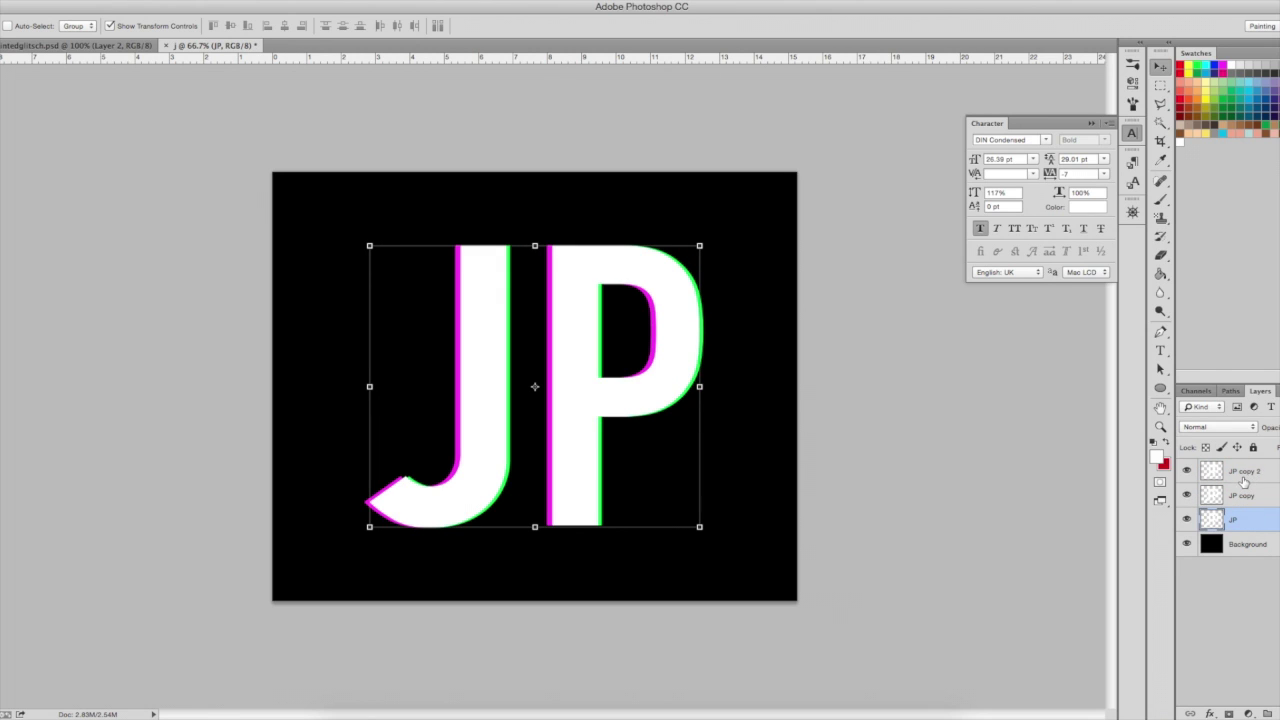
click(1245, 480)
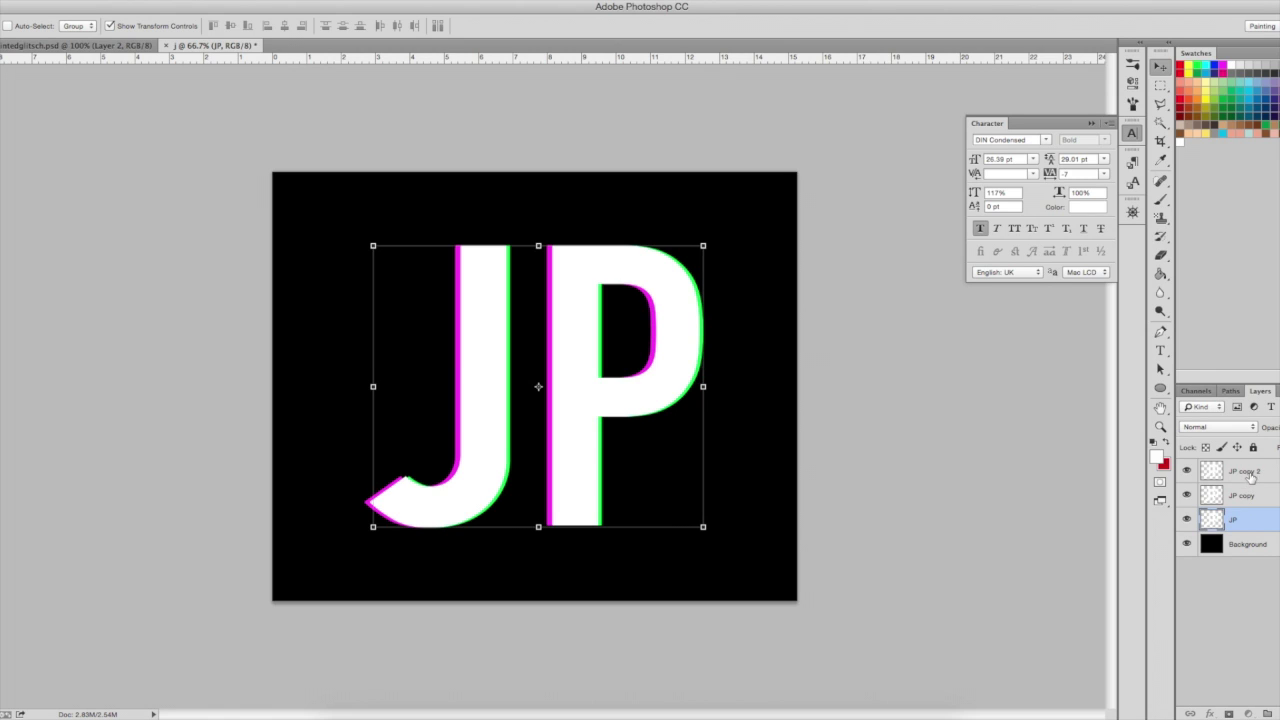
click(1247, 521)
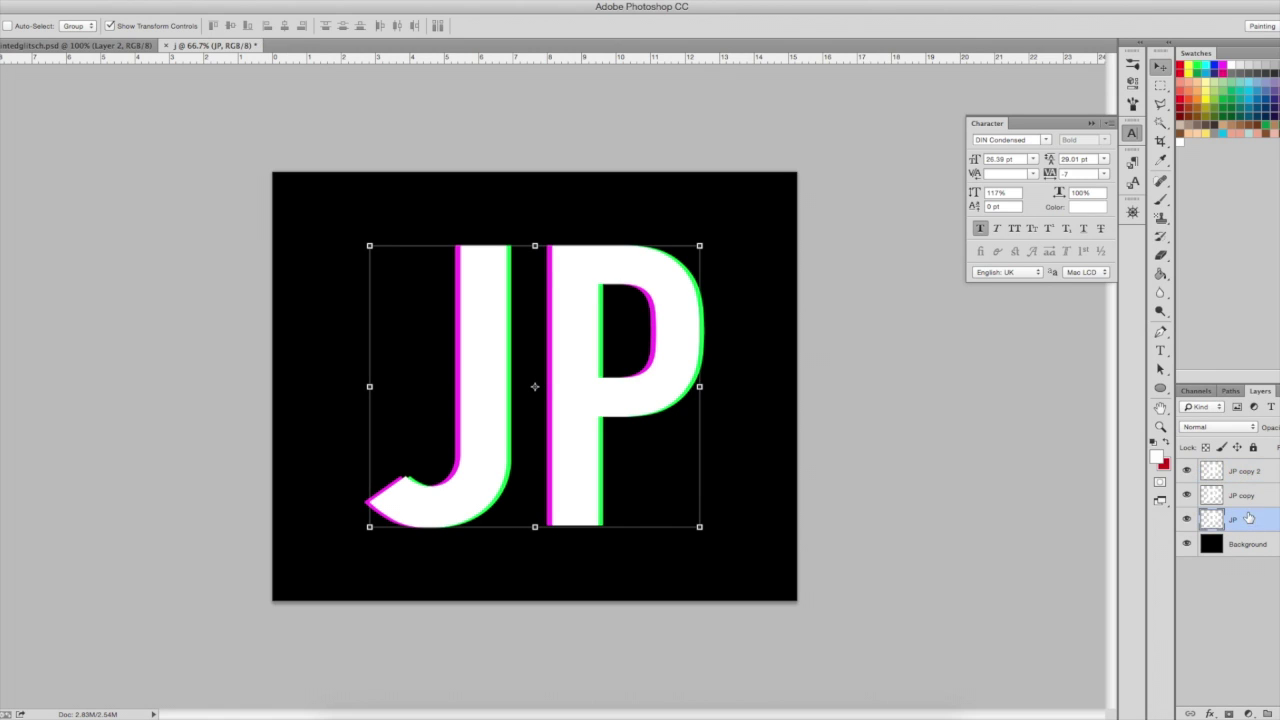
Step: Merge the JP, JP copy and JP copy 2 layers into one layer
shift+click(1245, 484)
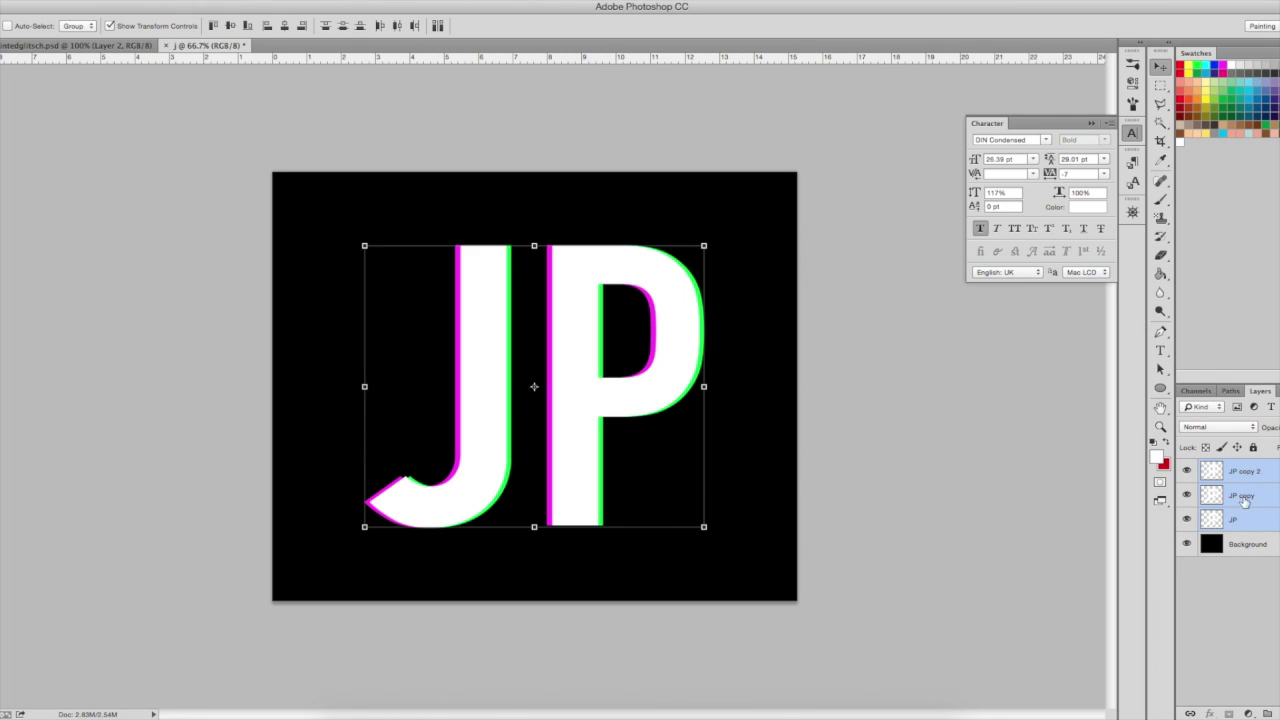
key(ctrl+e)
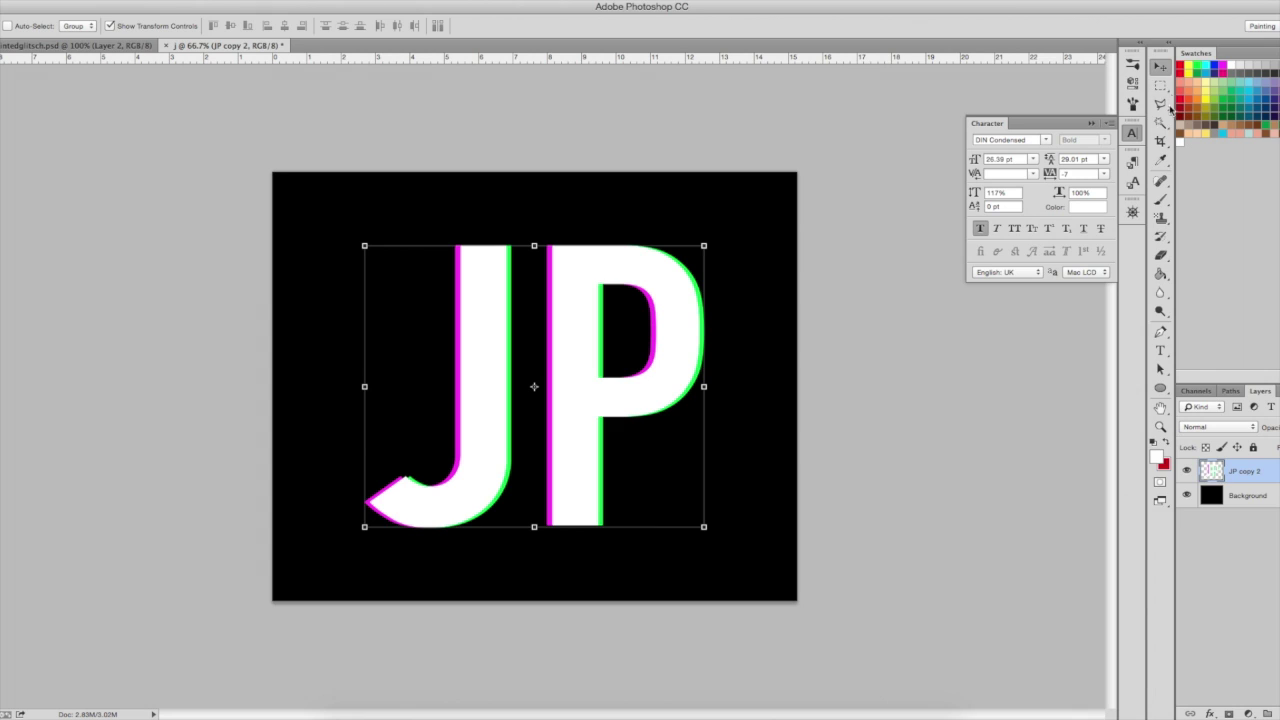
click(1160, 86)
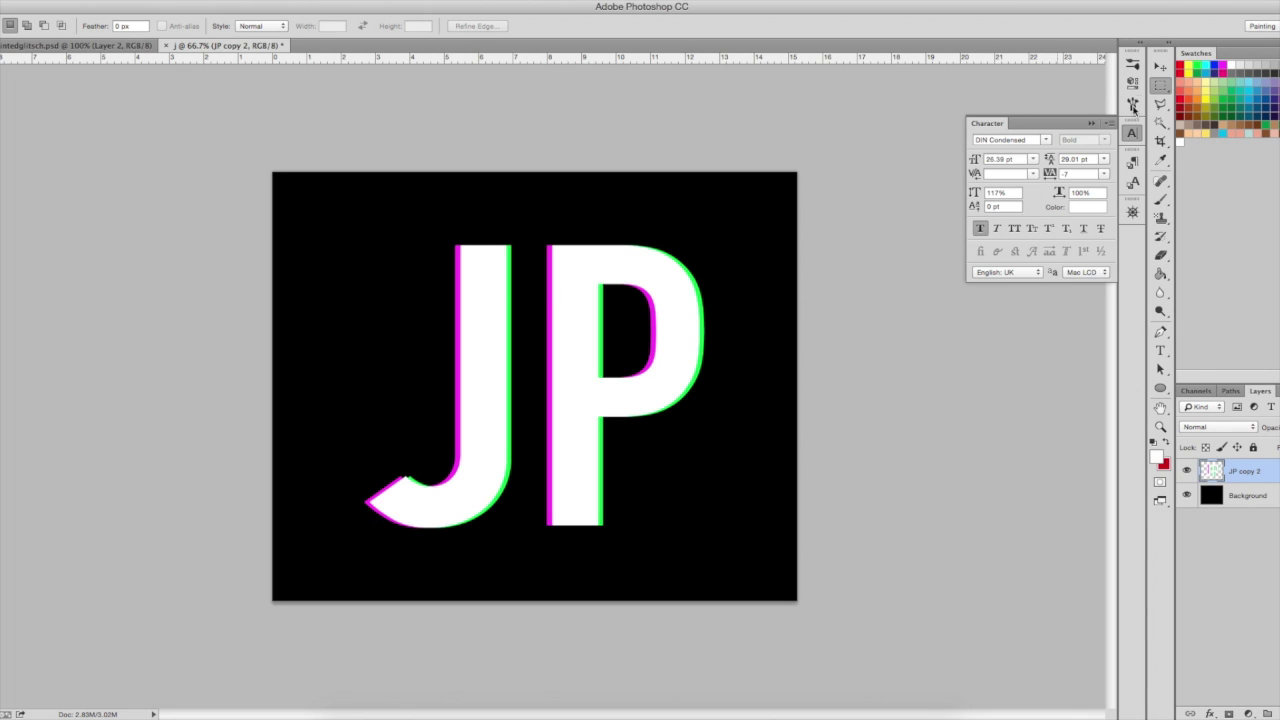
Step: Select a horizontal band across the top of the letters and nudge it two pixels right
click(1160, 87)
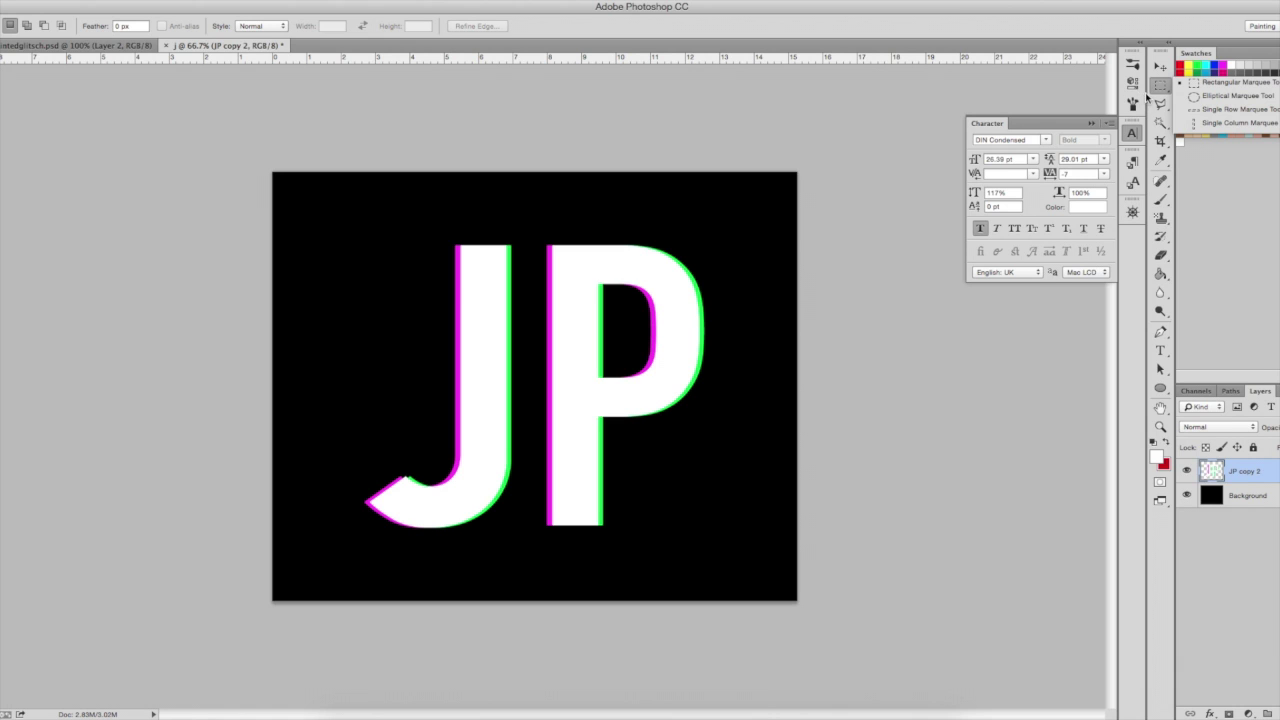
click(1156, 90)
drag(426, 277, 726, 318)
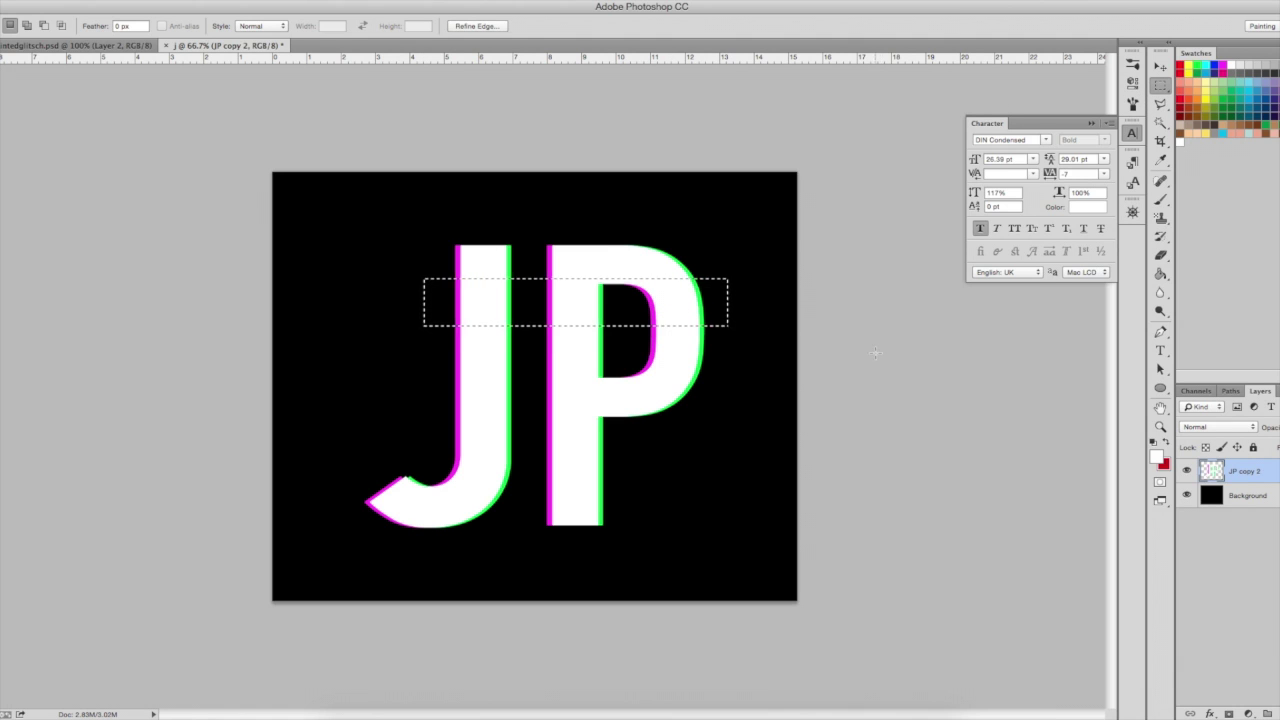
click(1161, 68)
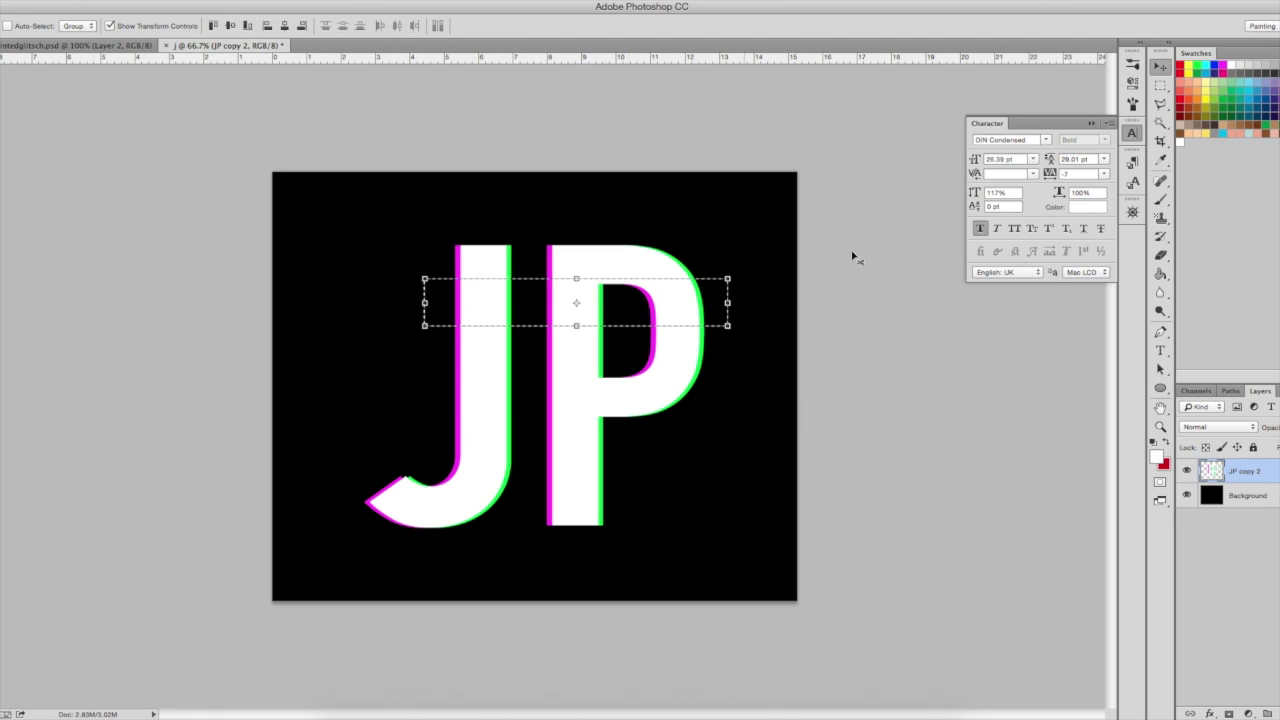
key(Right)
key(Right)
key(Right)
key(Right)
key(Right)
key(Right)
key(Right)
key(Right)
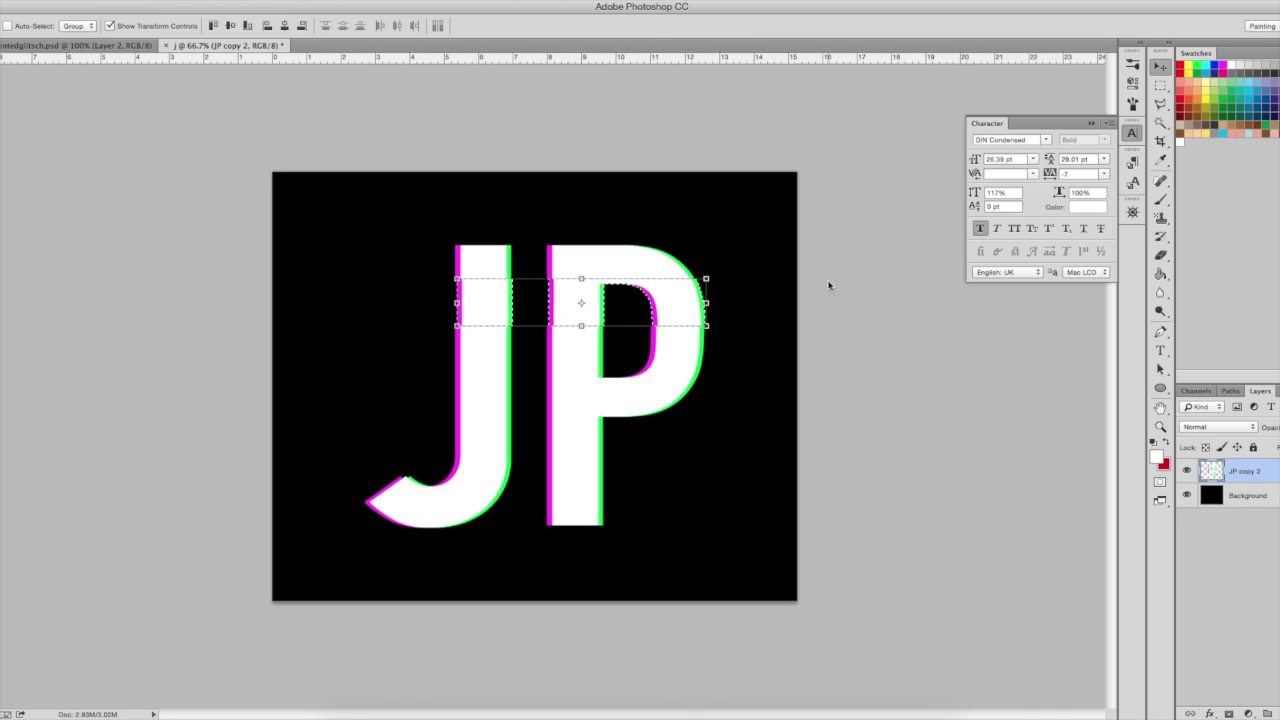
key(Right)
key(Right)
key(Right)
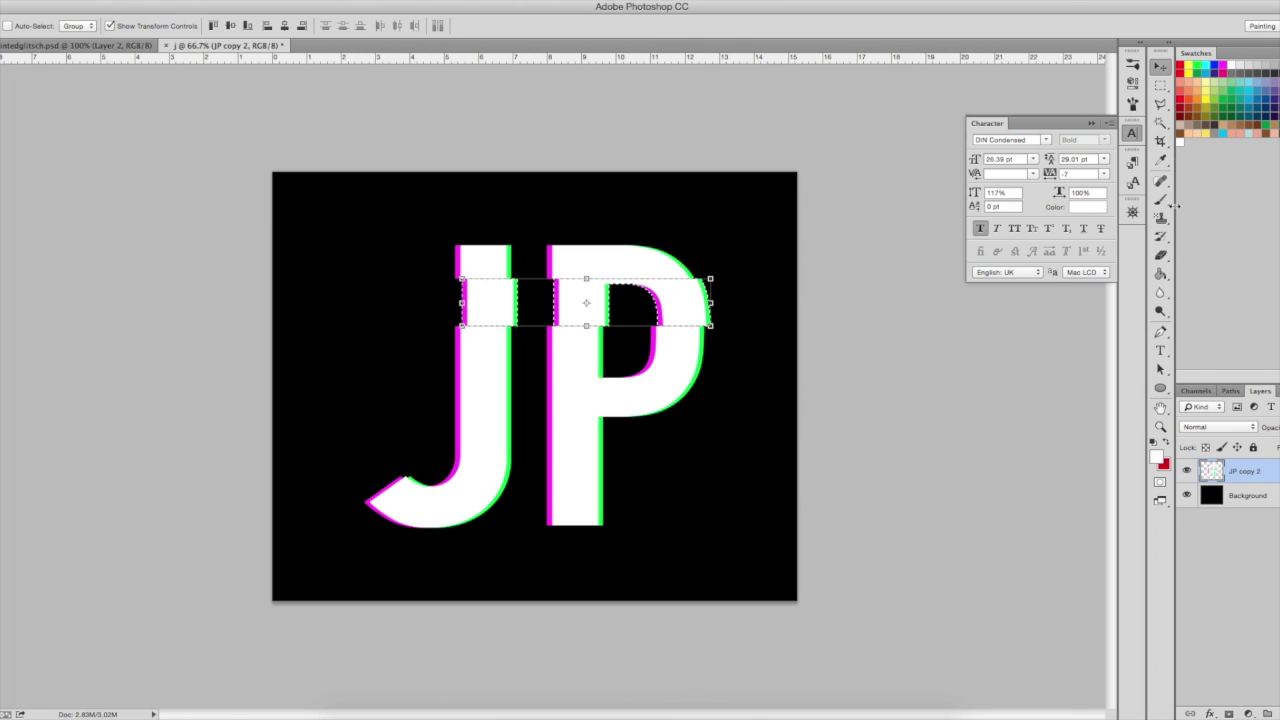
click(1160, 85)
Step: Select a lower strip of the letters, offset it one pixel right, then deselect
drag(428, 385, 710, 435)
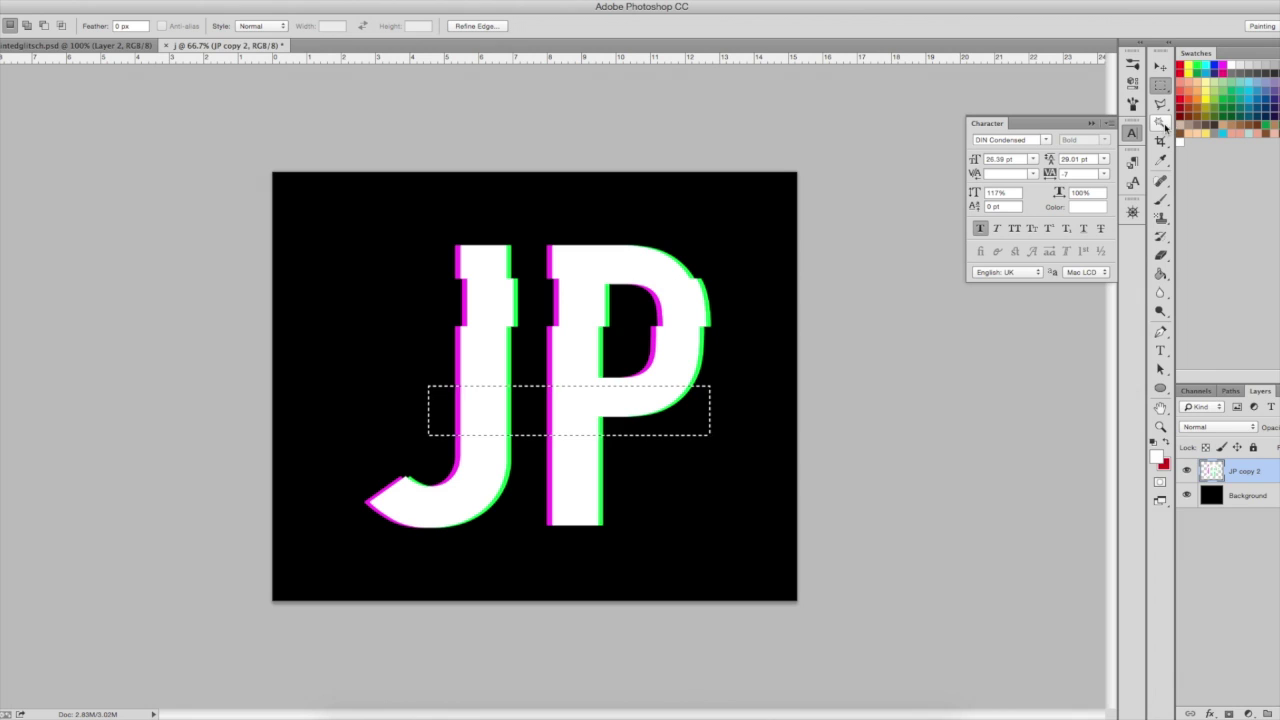
click(1160, 66)
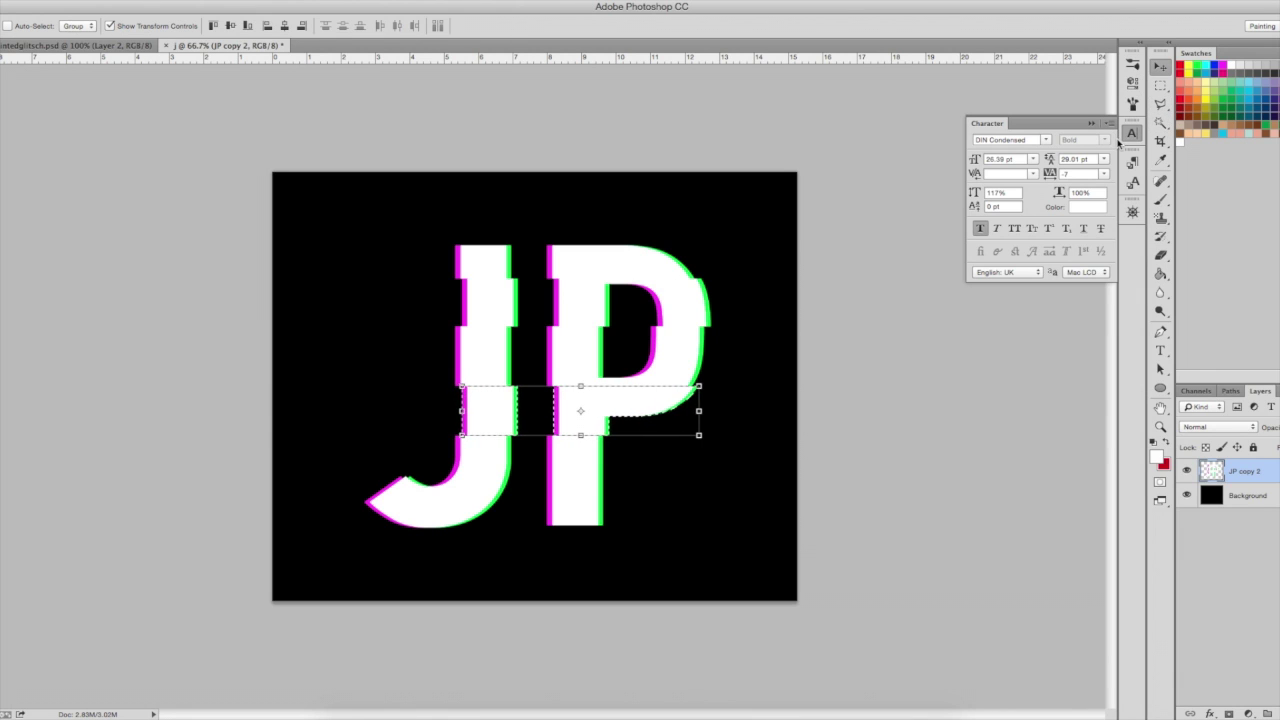
key(Right)
key(Right)
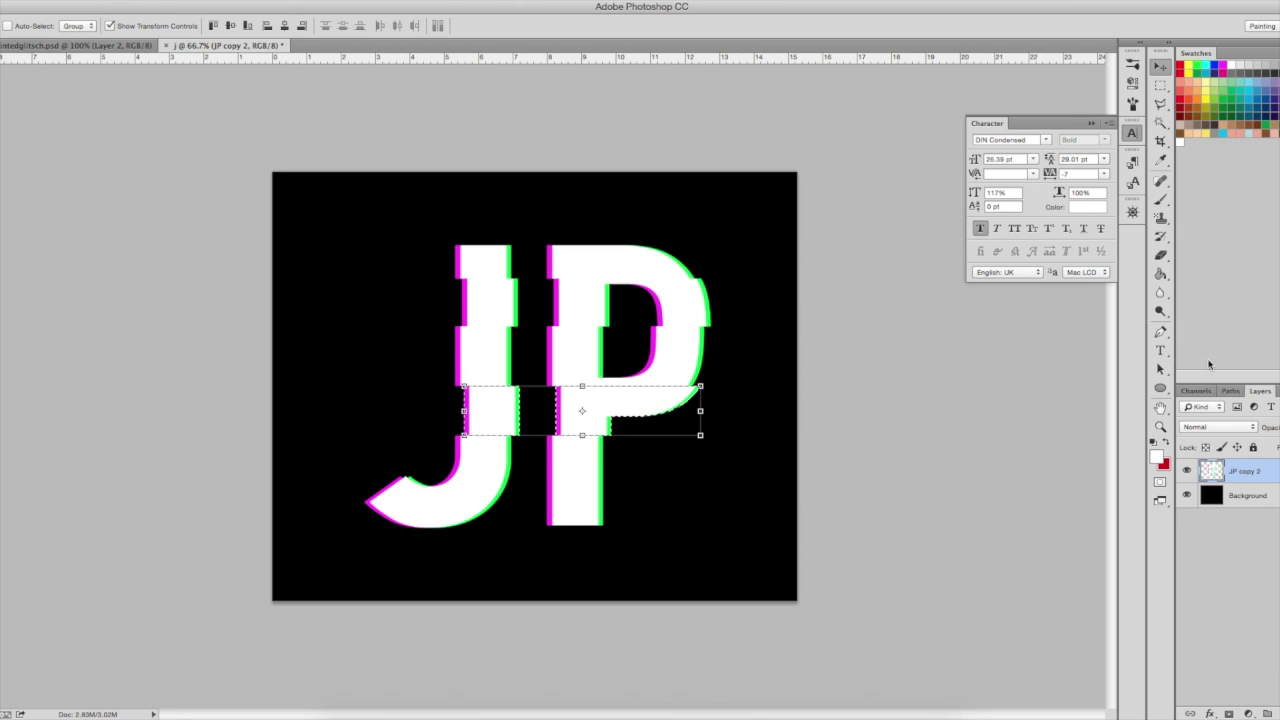
key(Right)
key(Right)
key(Right)
key(Right)
key(Right)
key(Right)
key(Left)
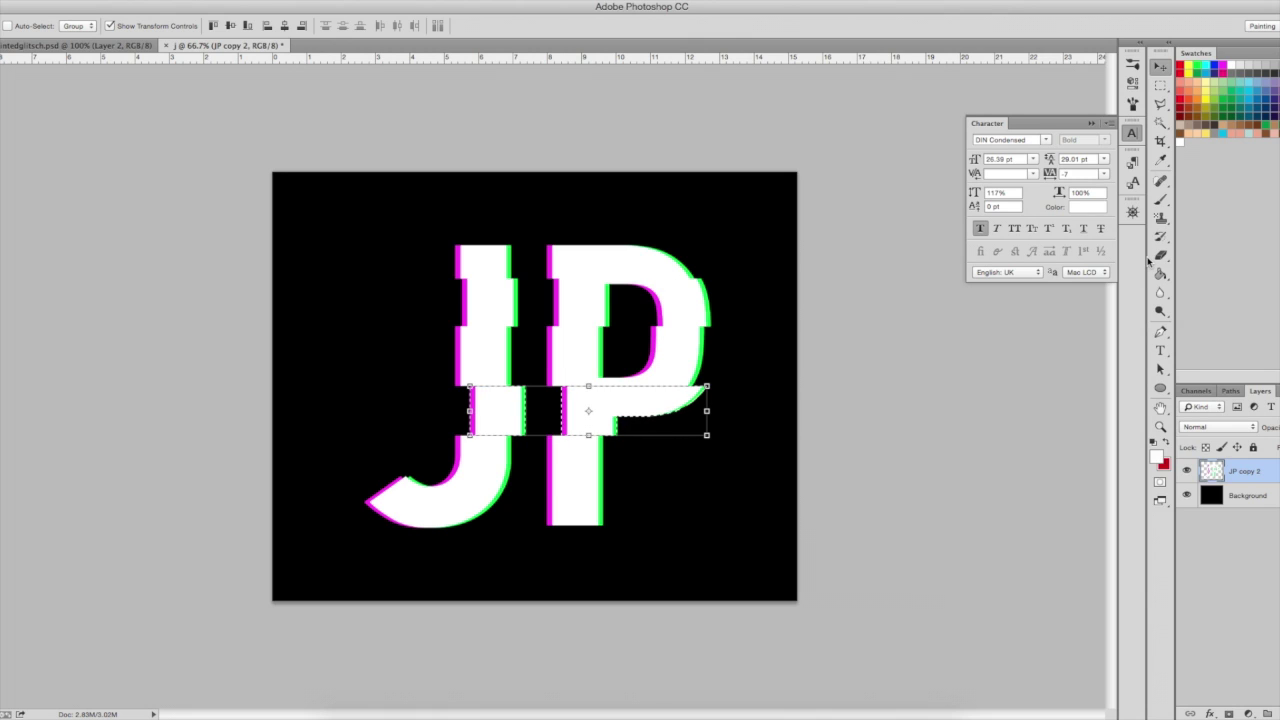
key(ctrl+d)
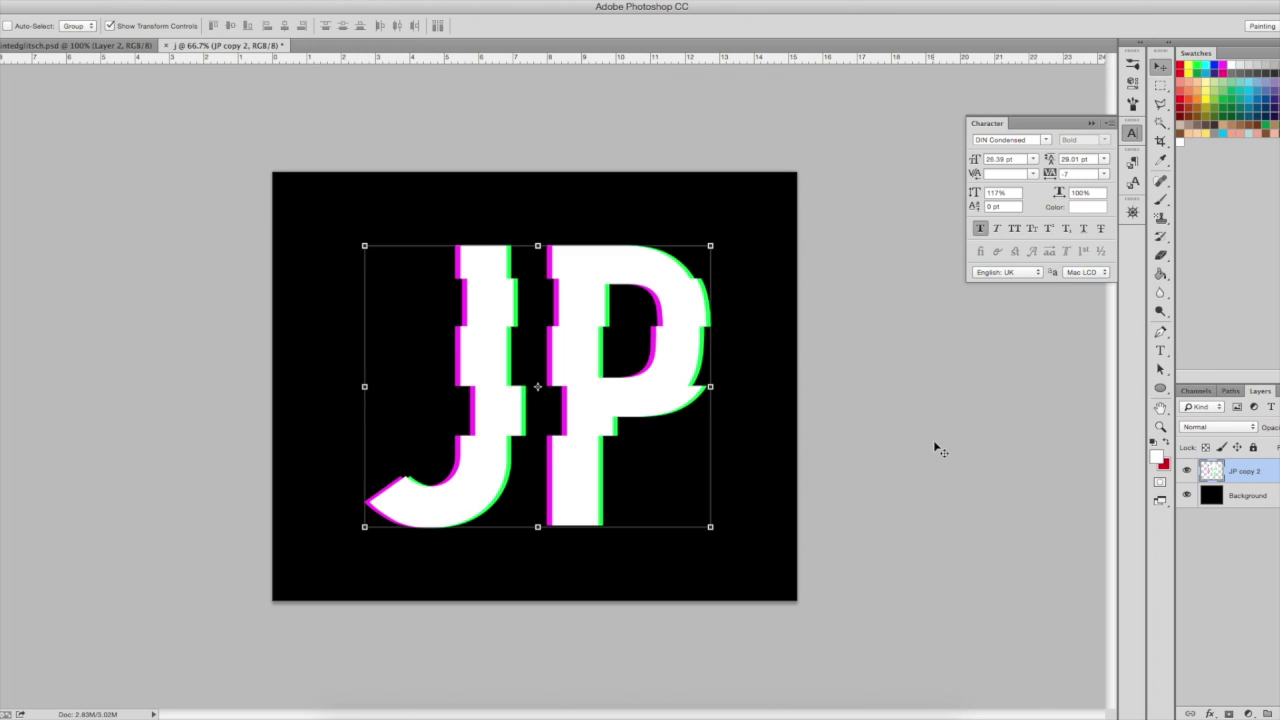
Step: Paste the green matrix image as a layer and set its blend mode to Darken
key(ctrl+shift+alt+n)
click(1218, 427)
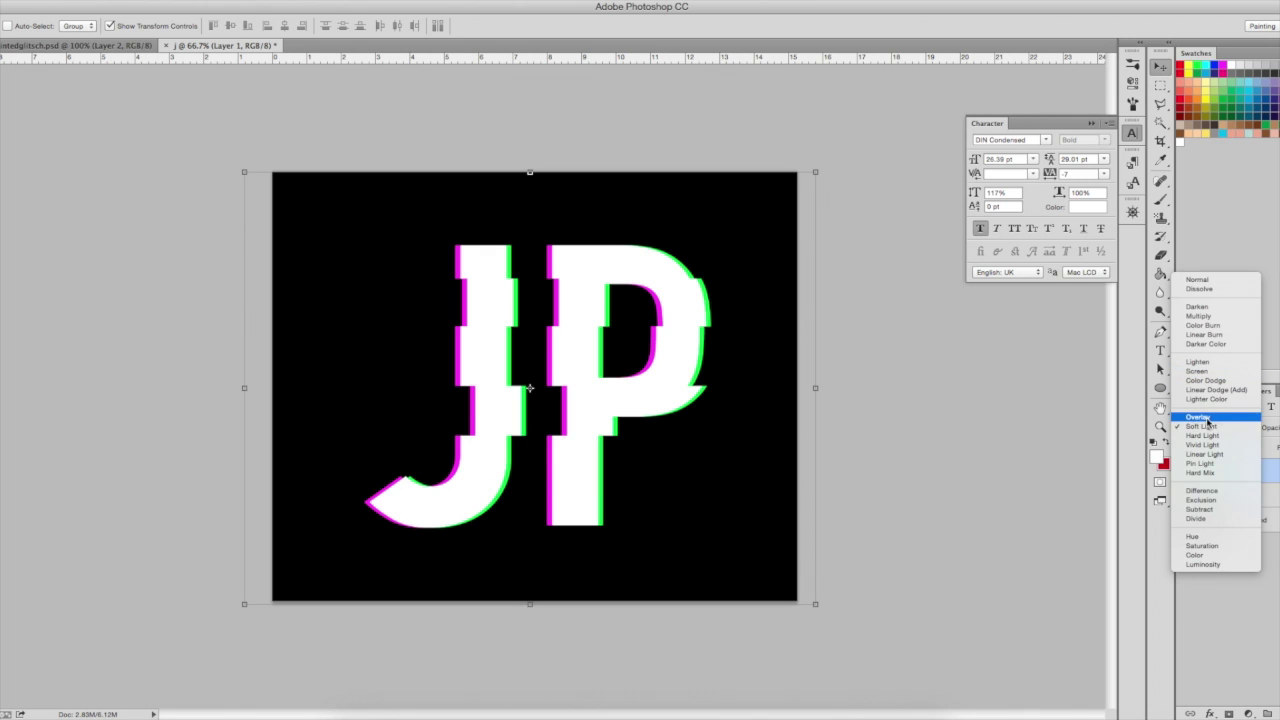
click(1208, 421)
click(1214, 427)
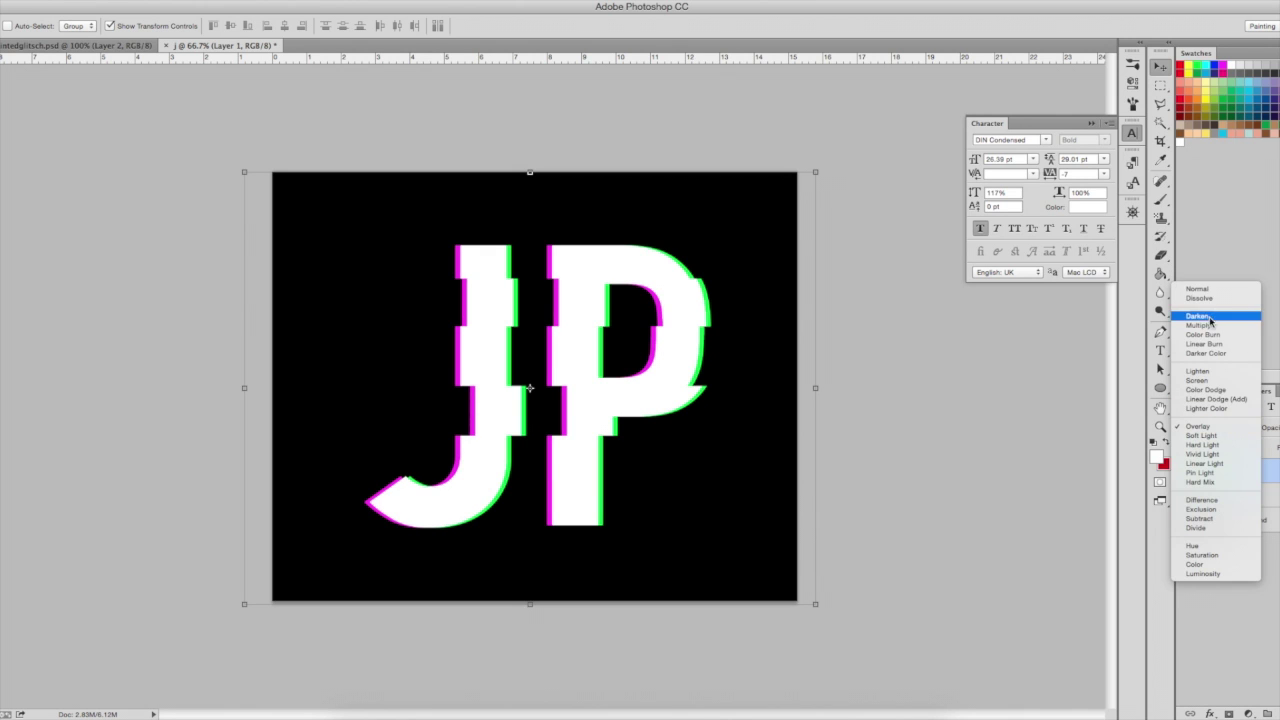
click(1220, 293)
click(1213, 430)
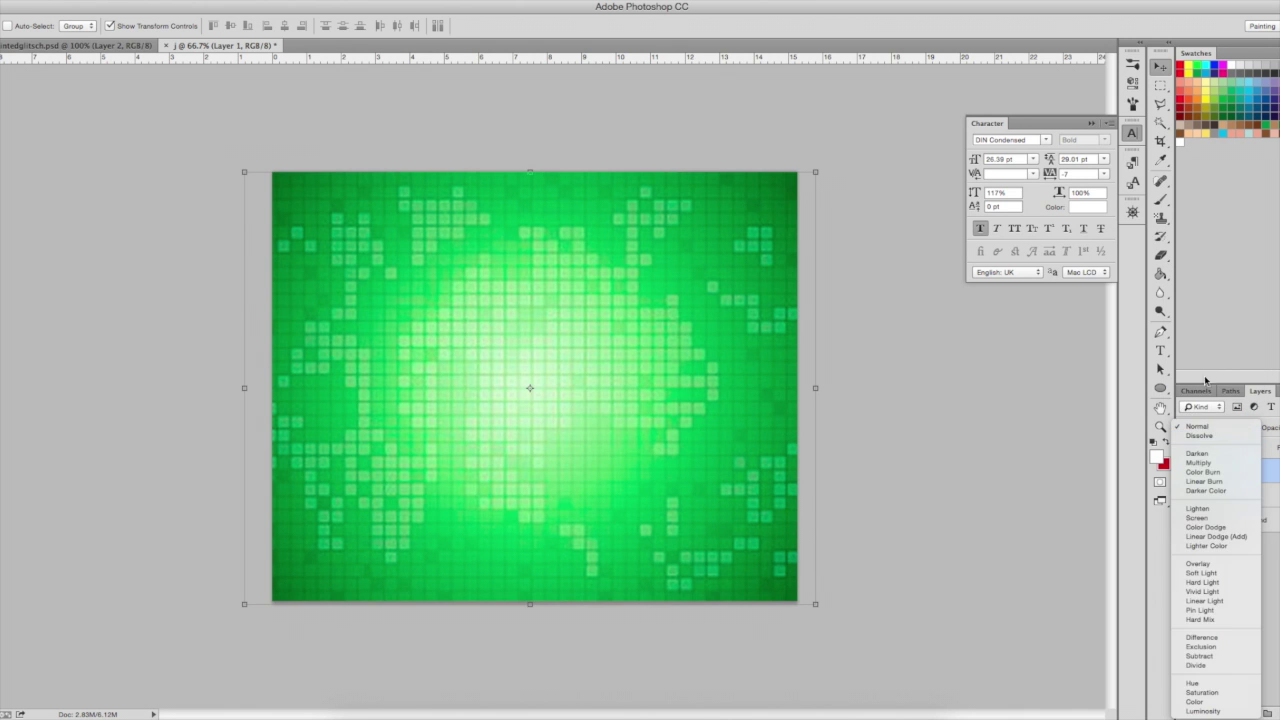
click(1214, 437)
click(1217, 432)
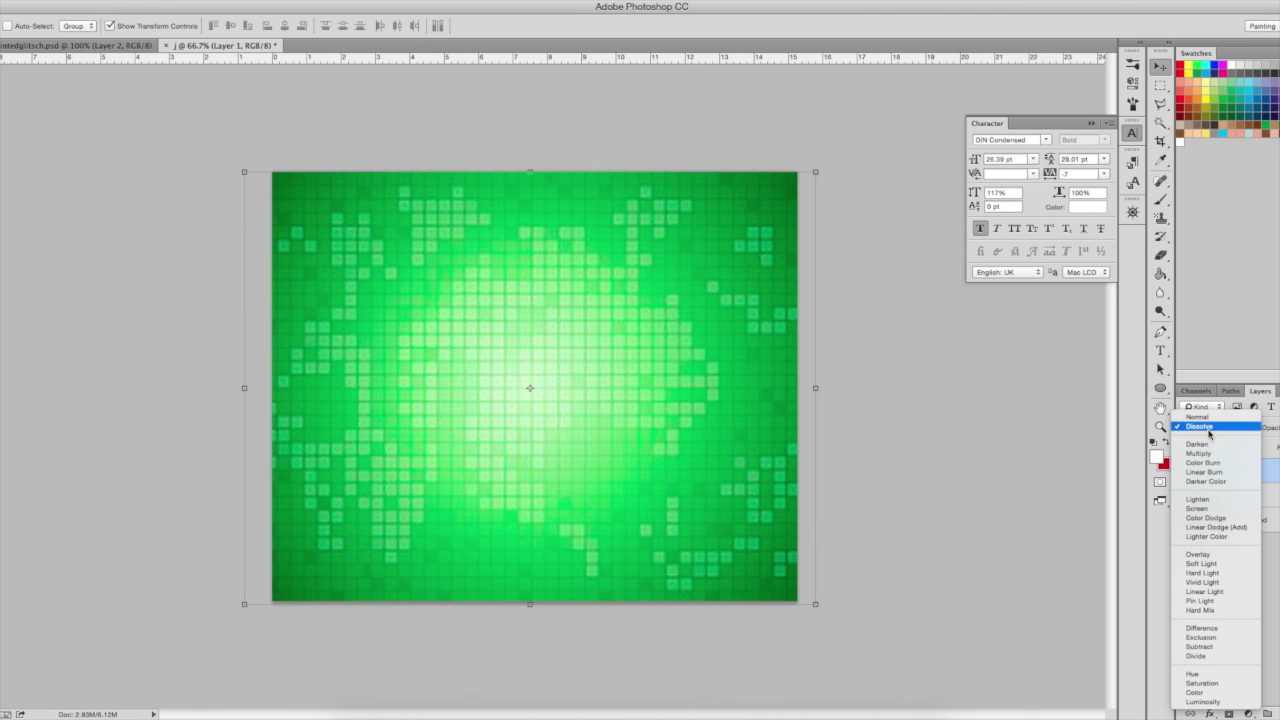
click(1210, 443)
click(1210, 430)
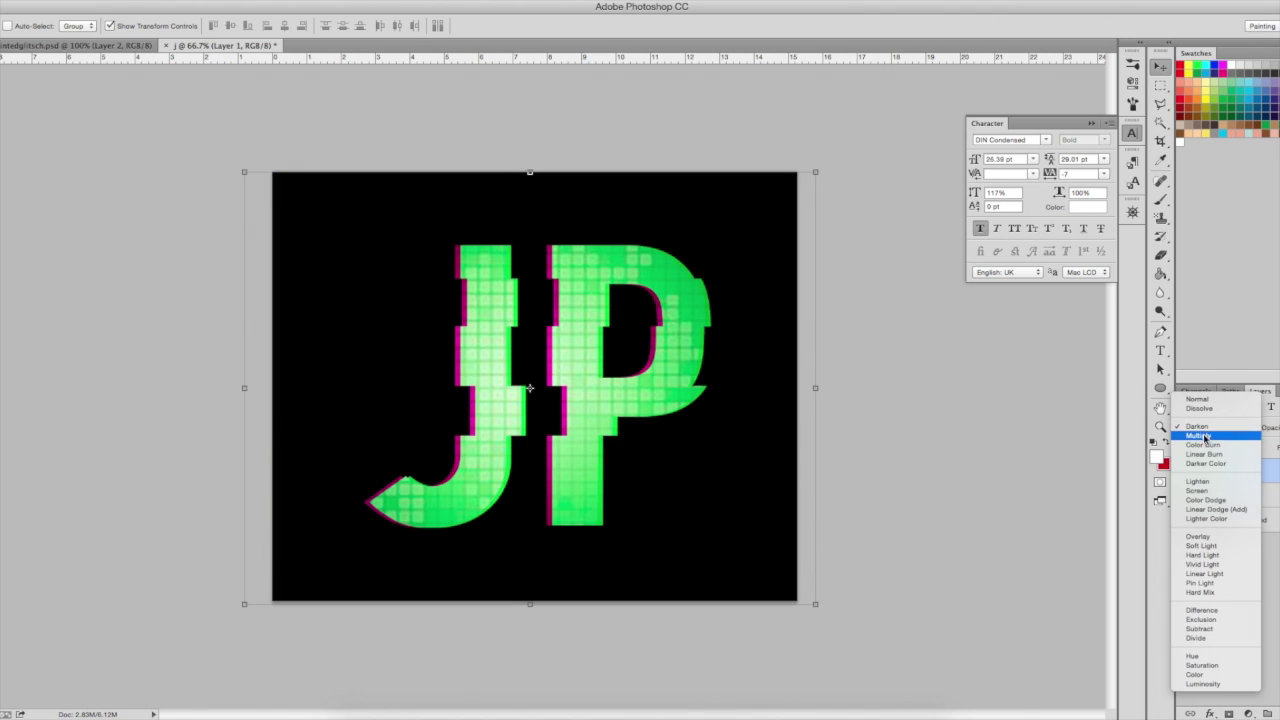
click(1066, 420)
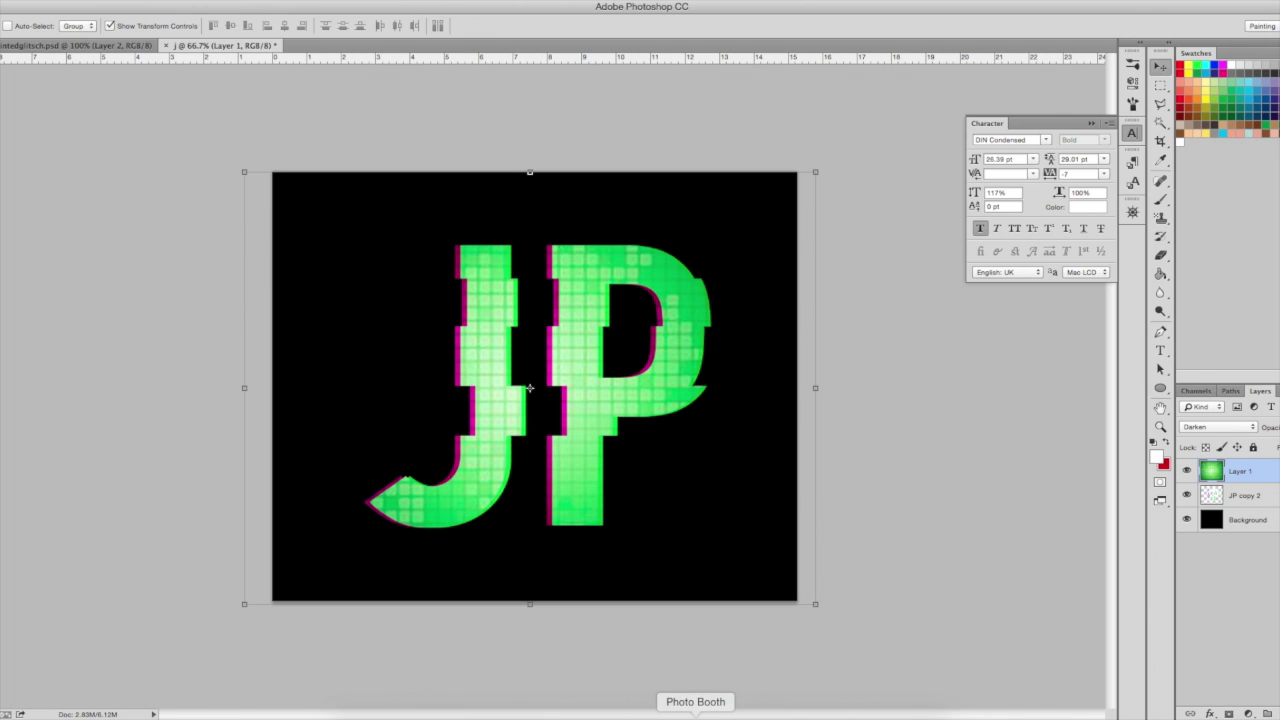
Step: Bring the binary-digit image over from Preview and paste it into the Photoshop document
click(671, 712)
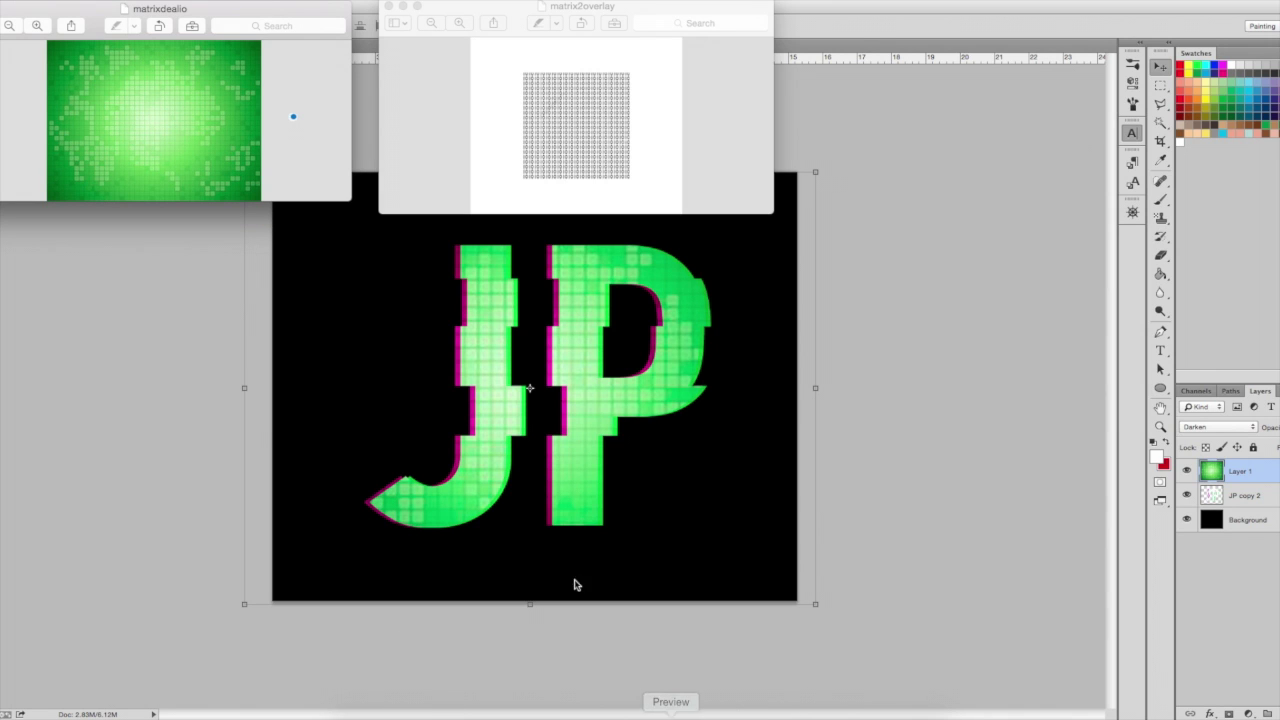
click(494, 62)
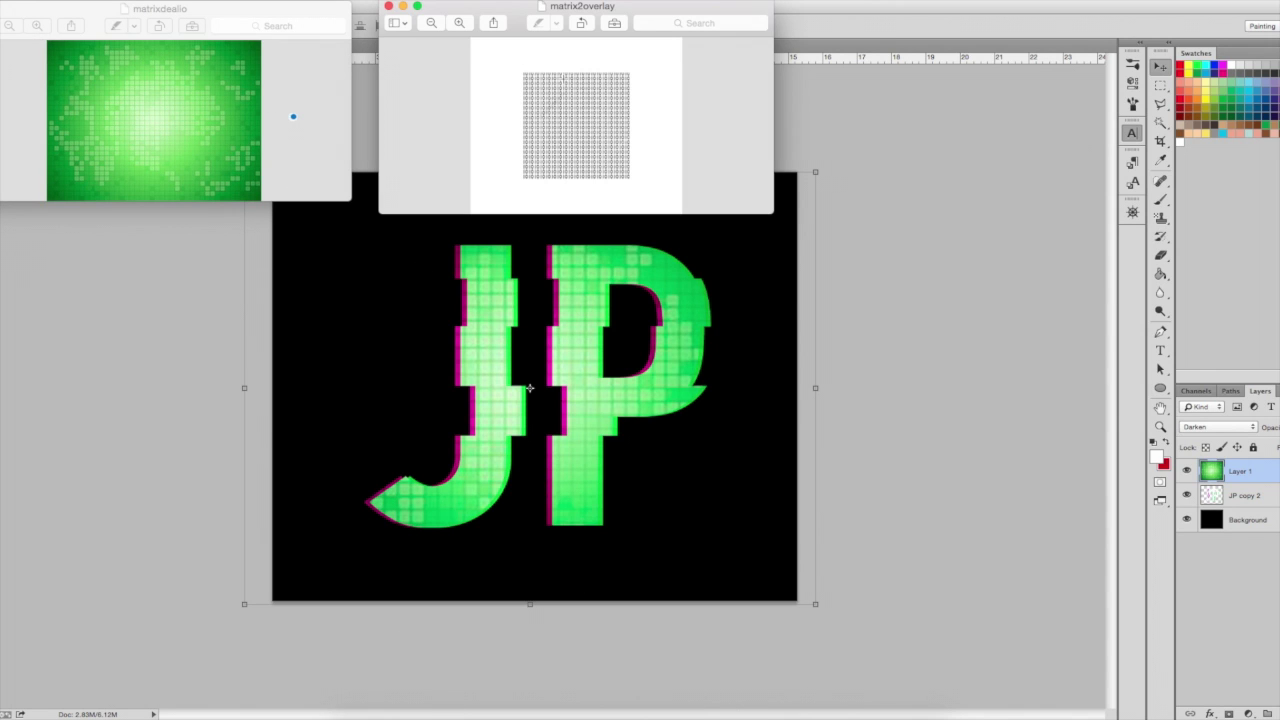
click(176, 426)
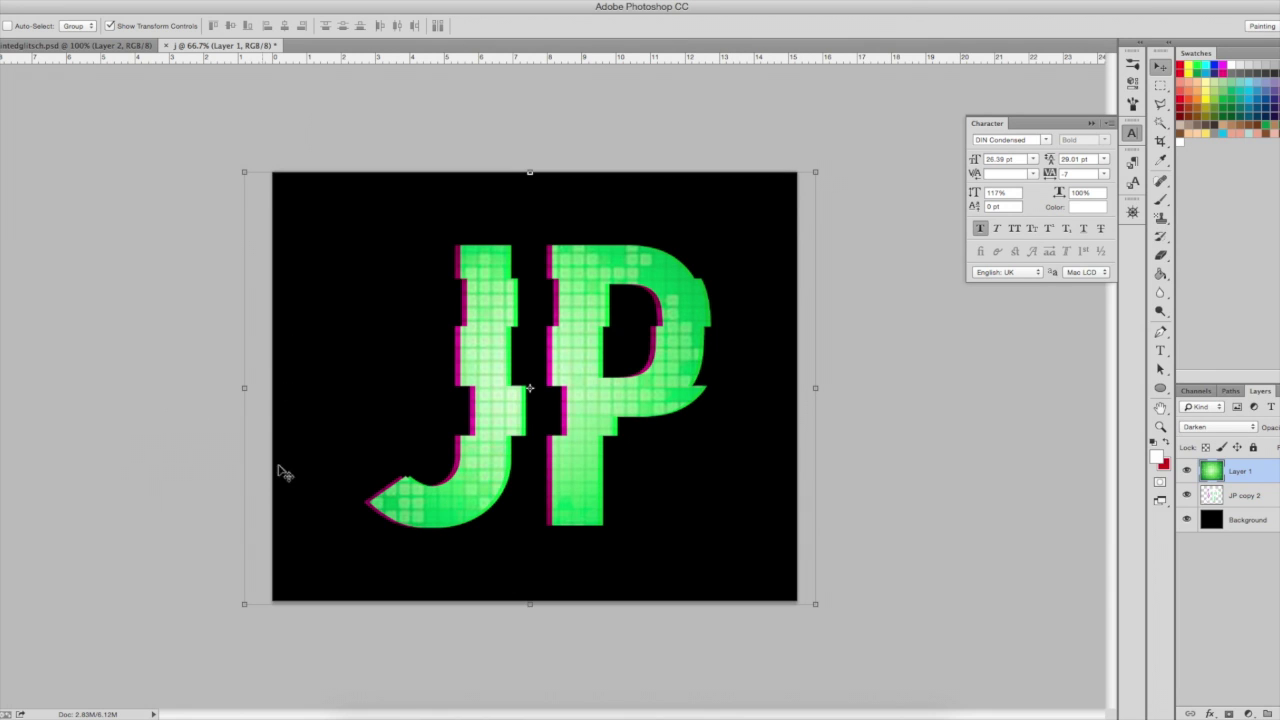
key(super+v)
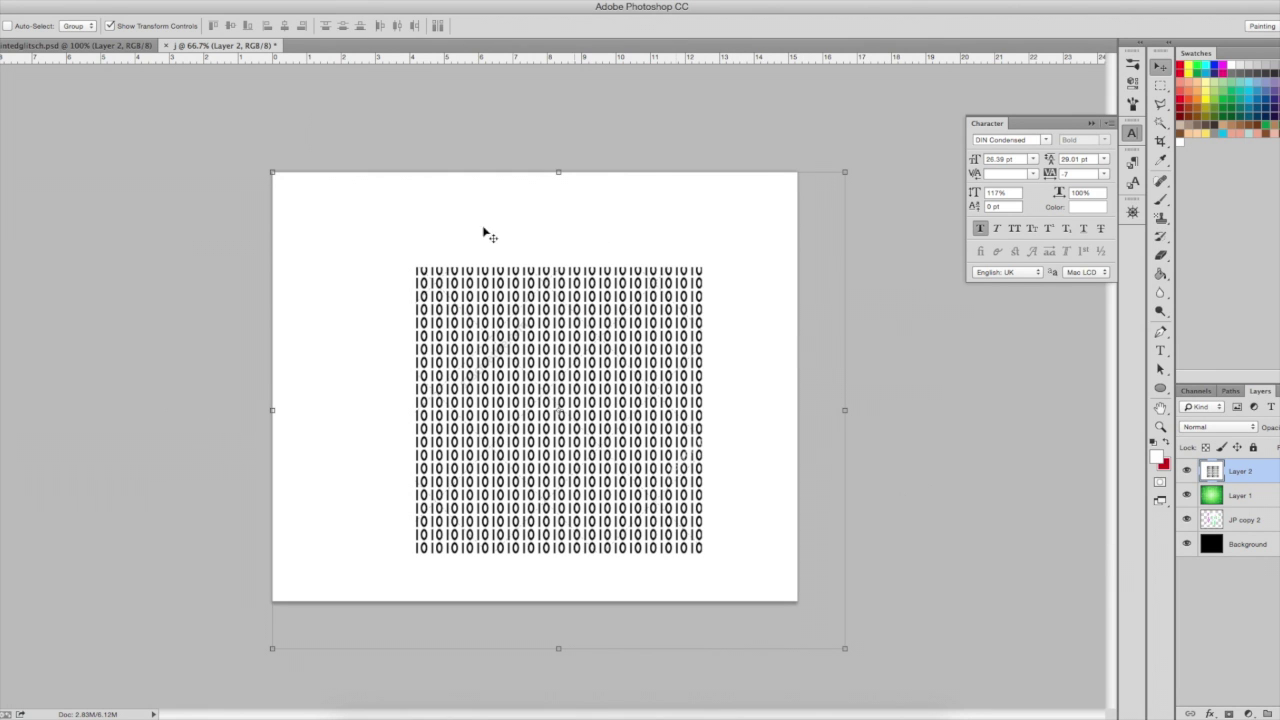
Step: Drag the transform handles so the binary 1010 pattern covers the entire canvas
drag(273, 173, 52, 31)
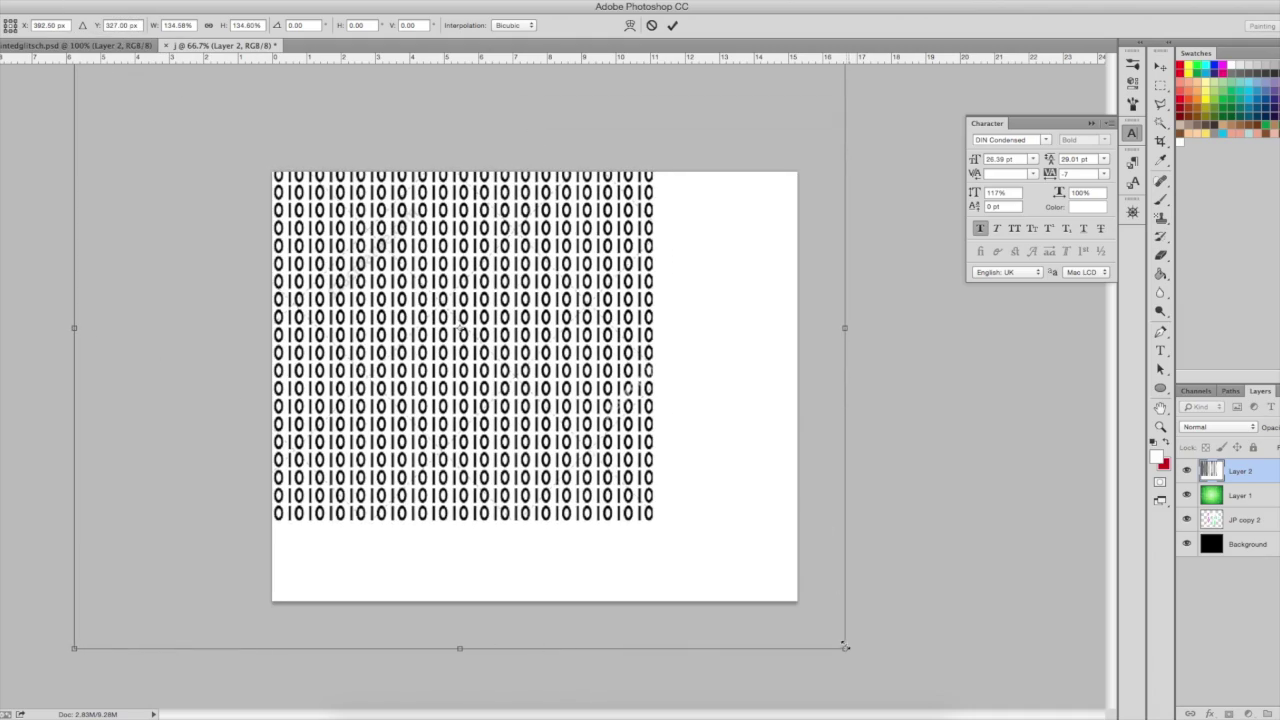
drag(845, 647, 1160, 716)
drag(69, 418, 3, 418)
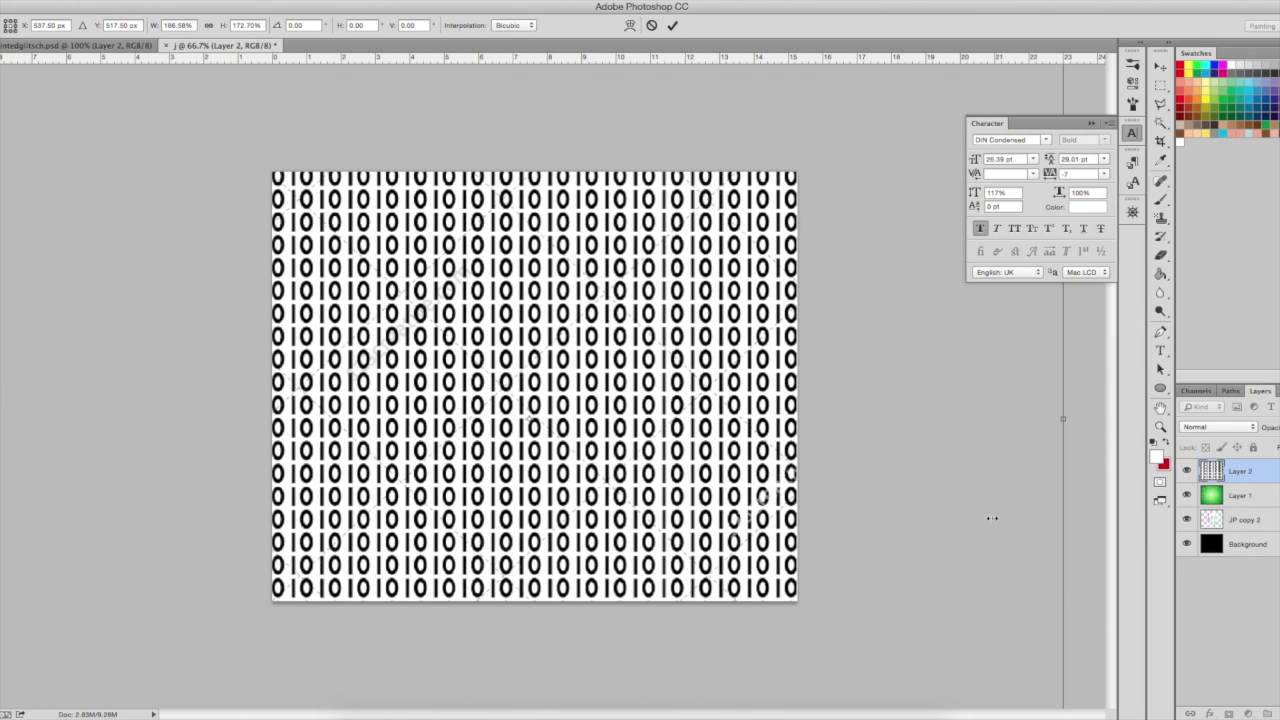
click(1216, 427)
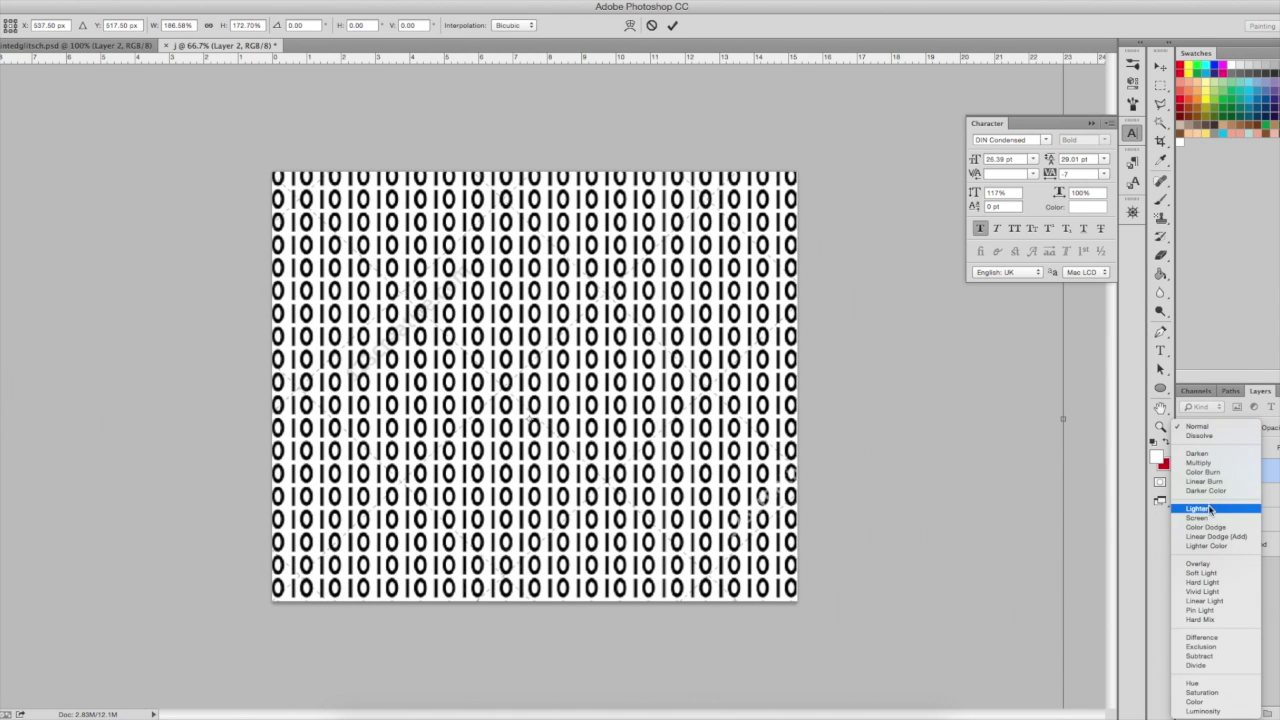
Step: Set the digits layer to Overlay at reduced opacity and commit its transform
click(1214, 455)
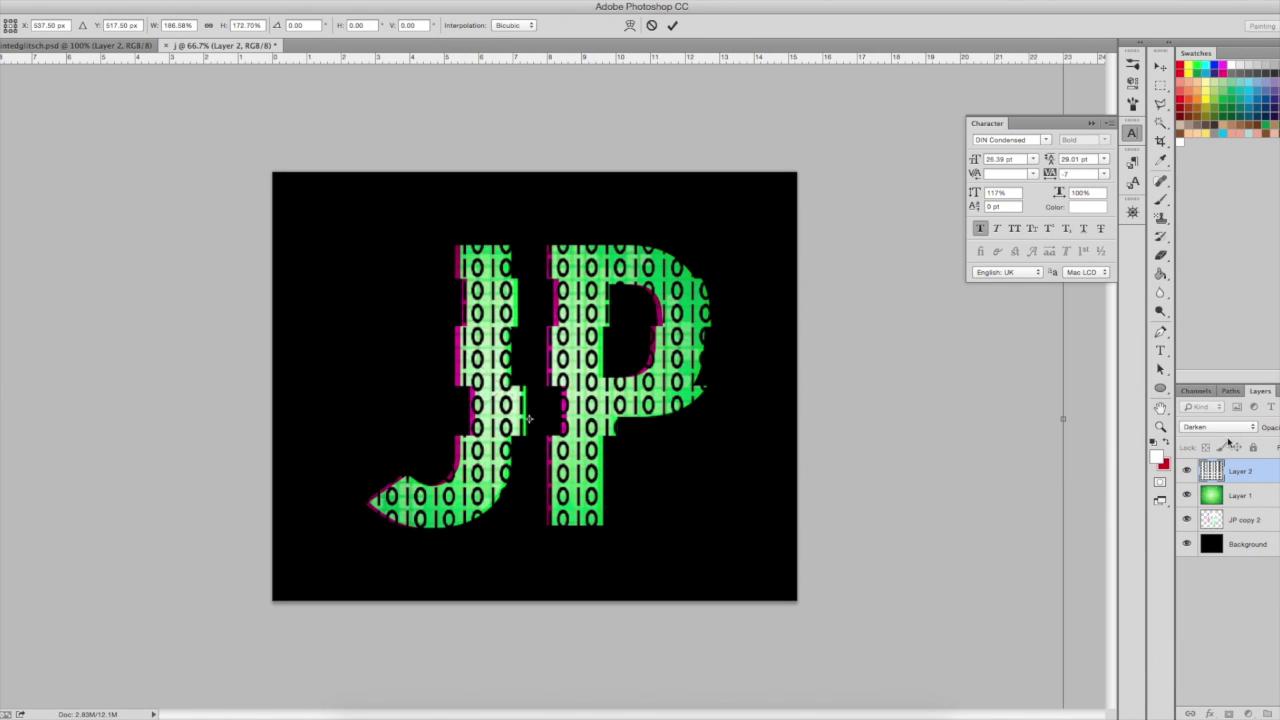
click(1220, 427)
click(1214, 537)
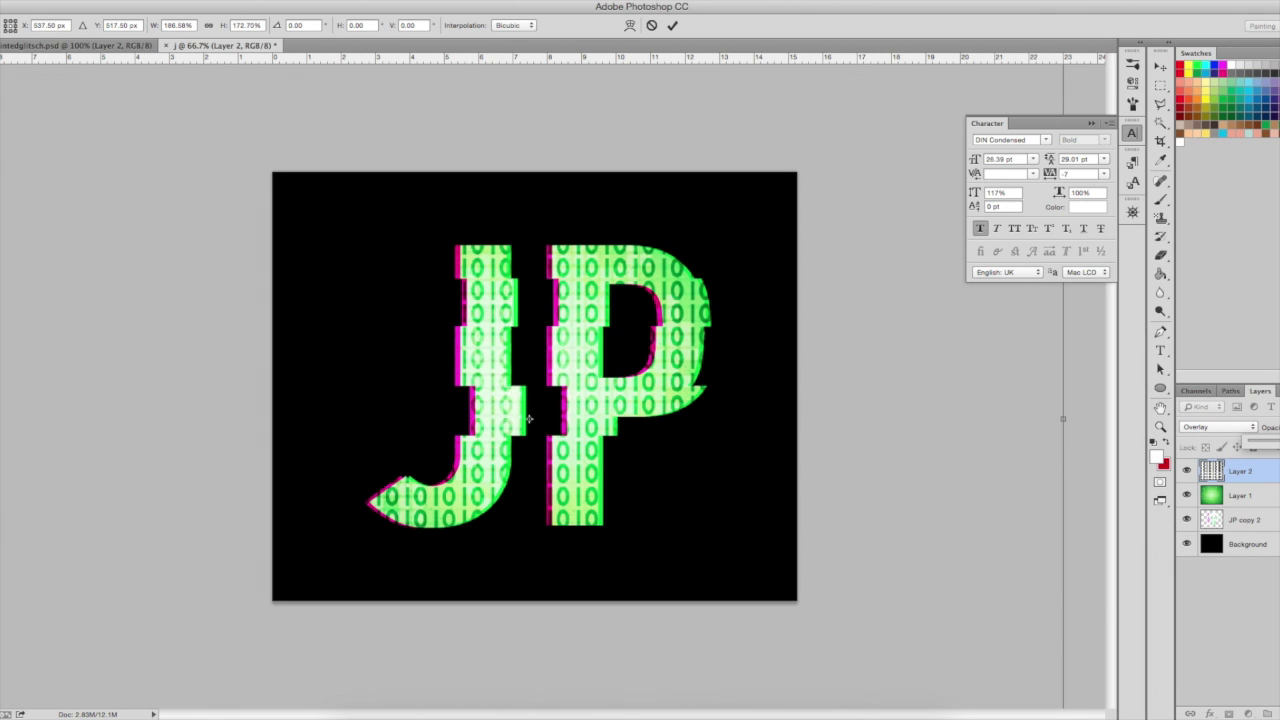
drag(1278, 444, 1273, 444)
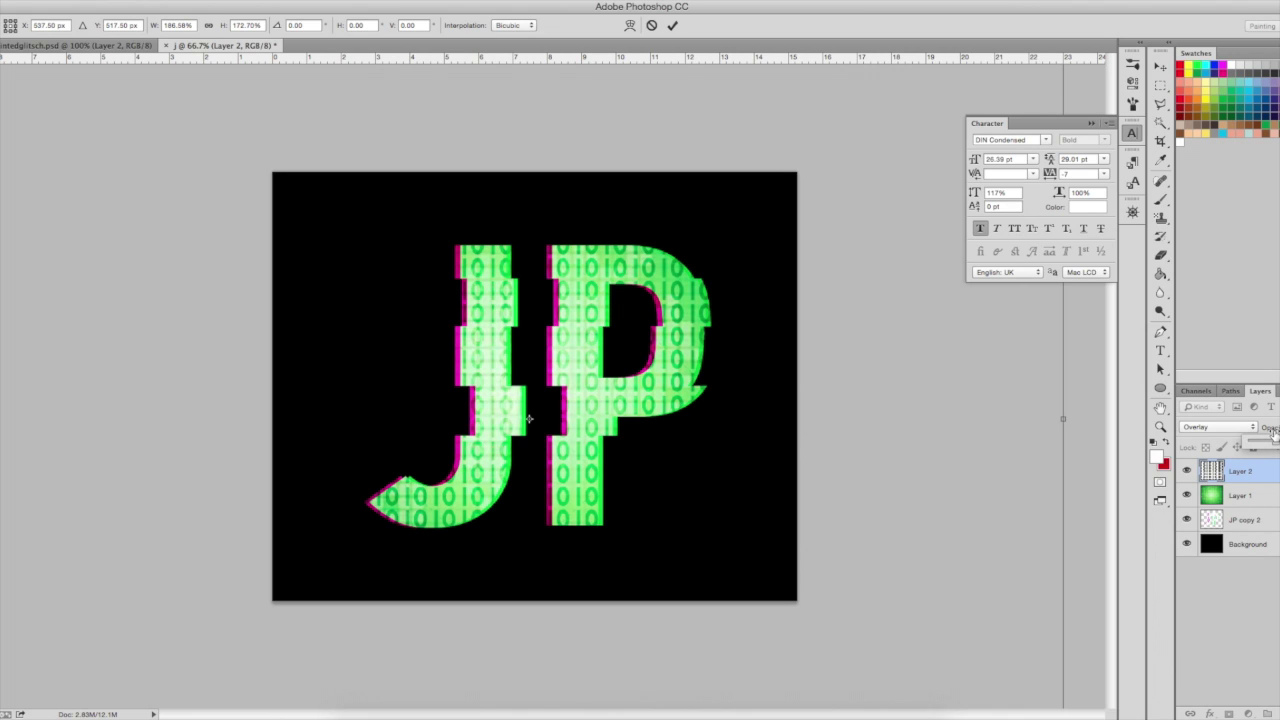
key(Return)
key(alt+bracketleft)
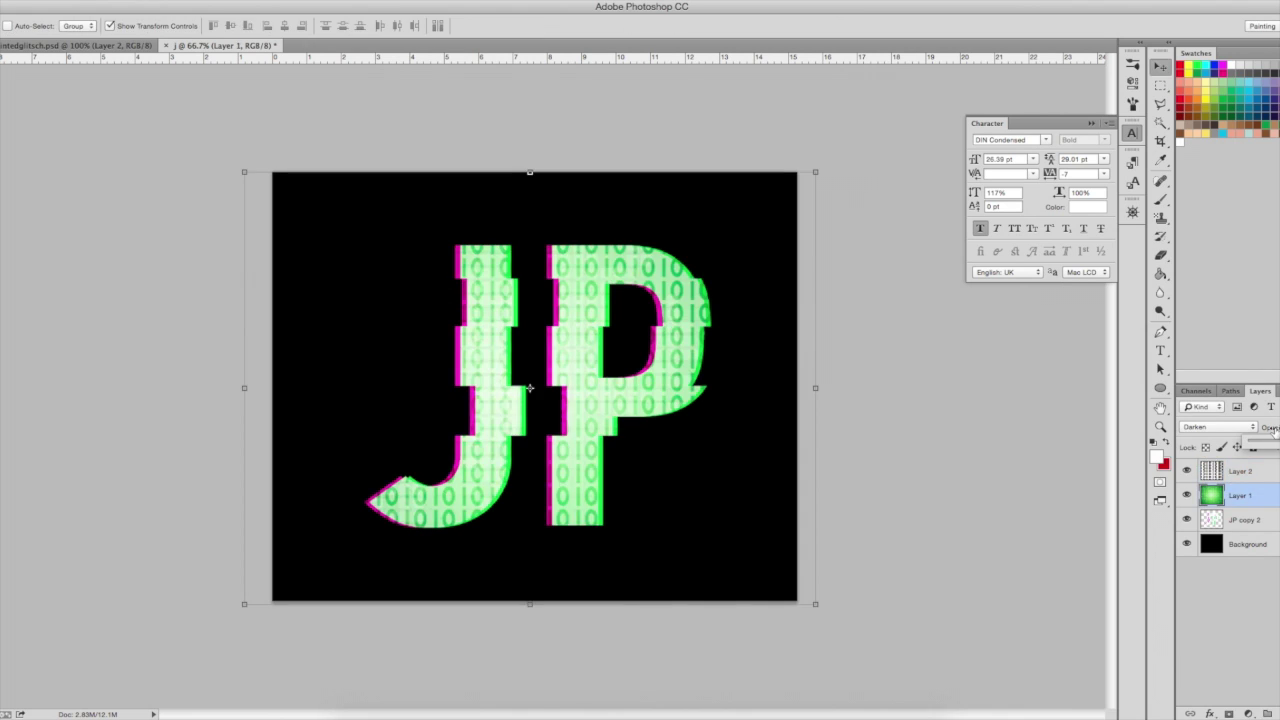